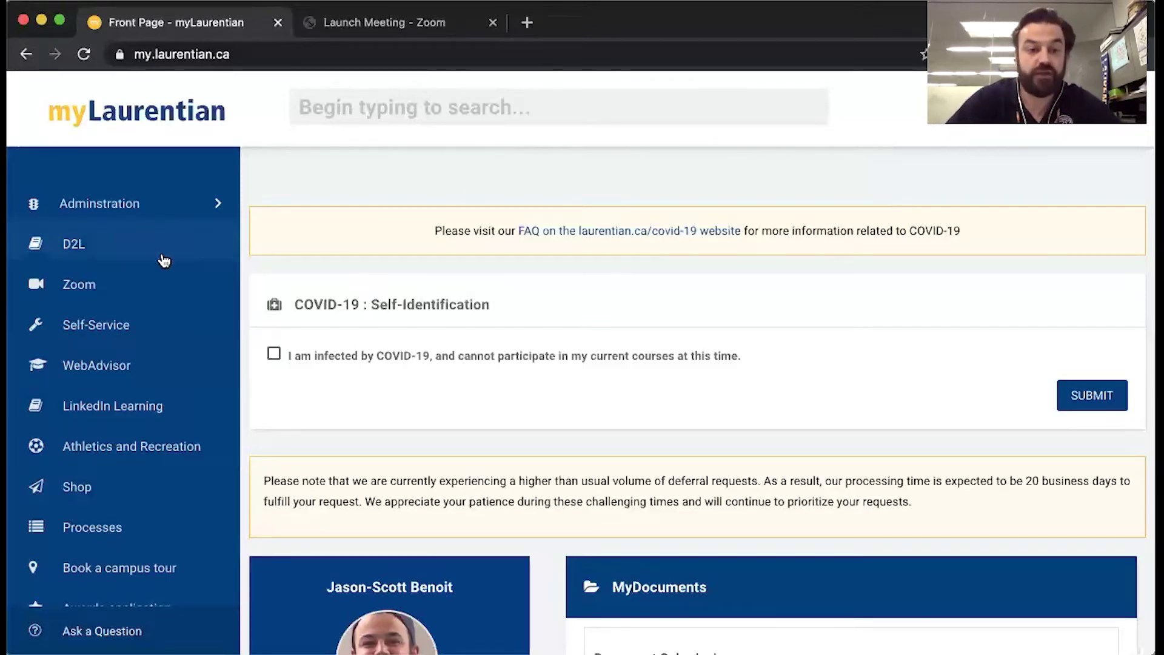
Open D2L from the myLaurentian portal and go to the account settings (Réglages du compte).
left_click(148, 240)
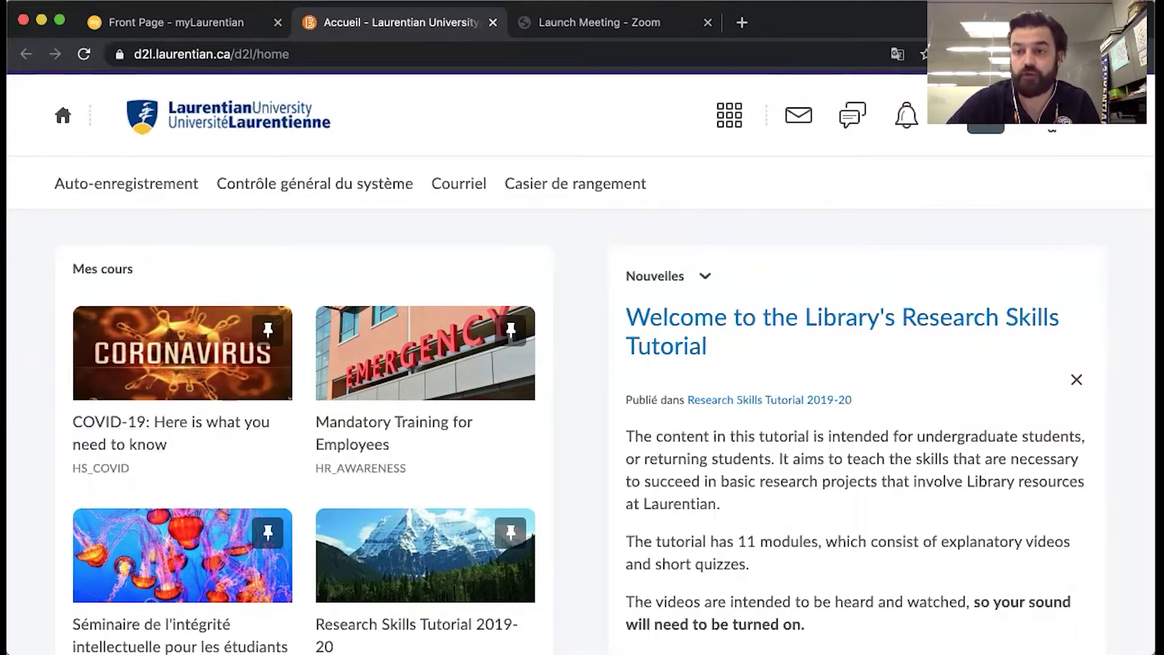
left_click(1031, 124)
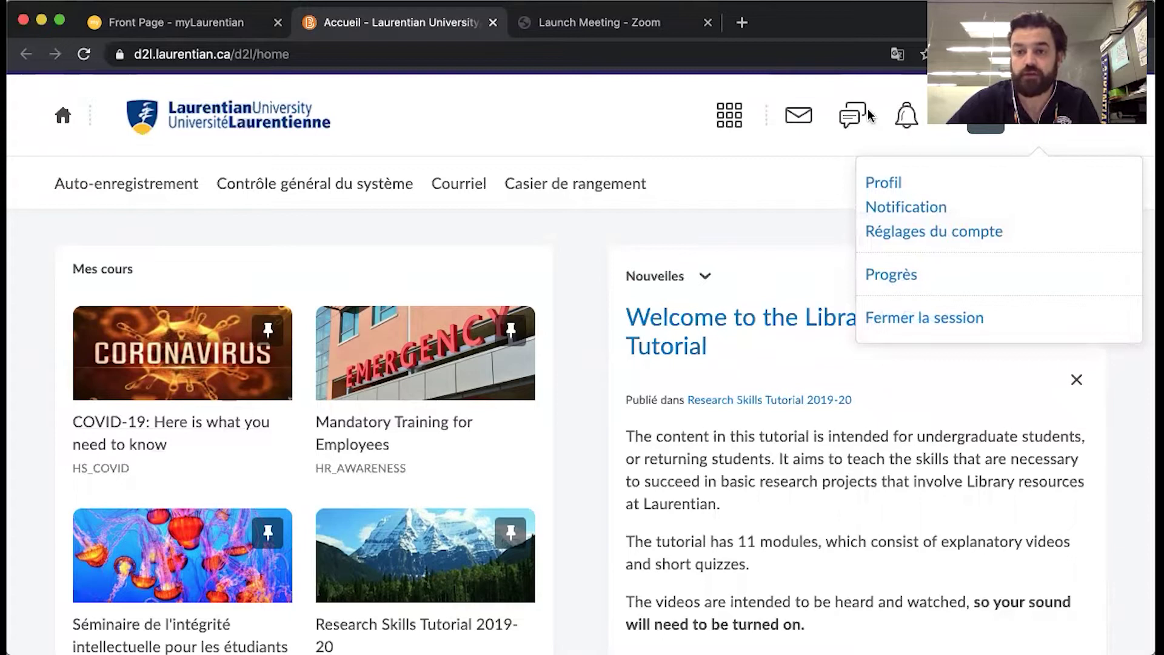
left_click(969, 231)
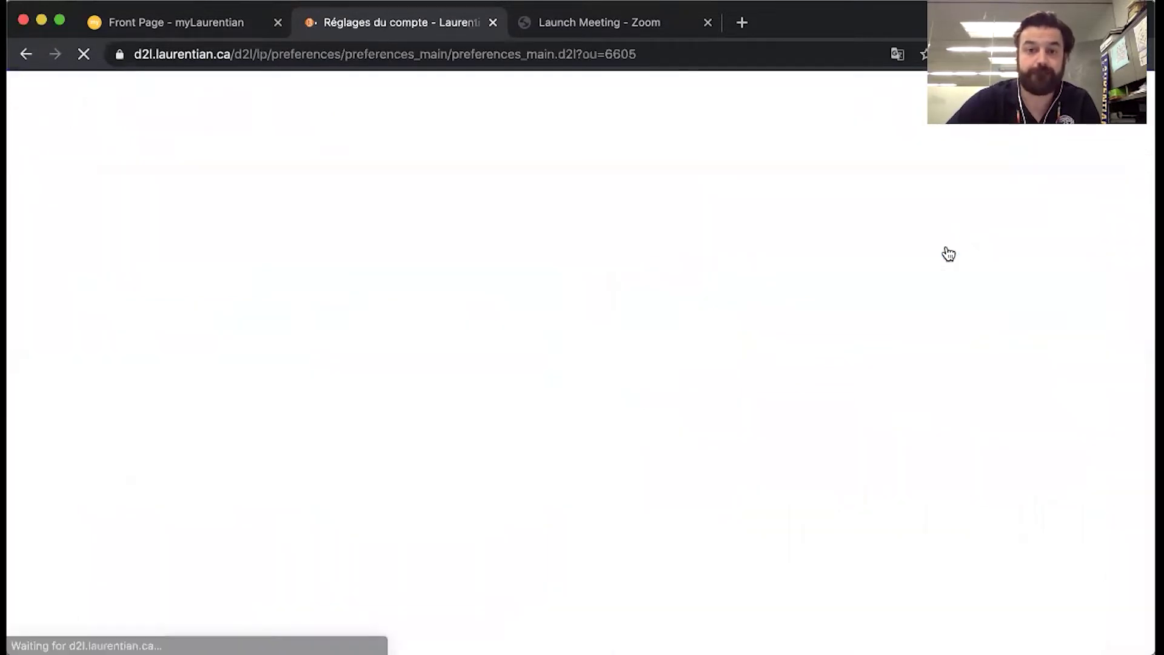
Set the preferred locale and language (Paramètres de lieu privilégiés) to CDN English, then save and close the account settings.
scroll(522, 407, "down", 5)
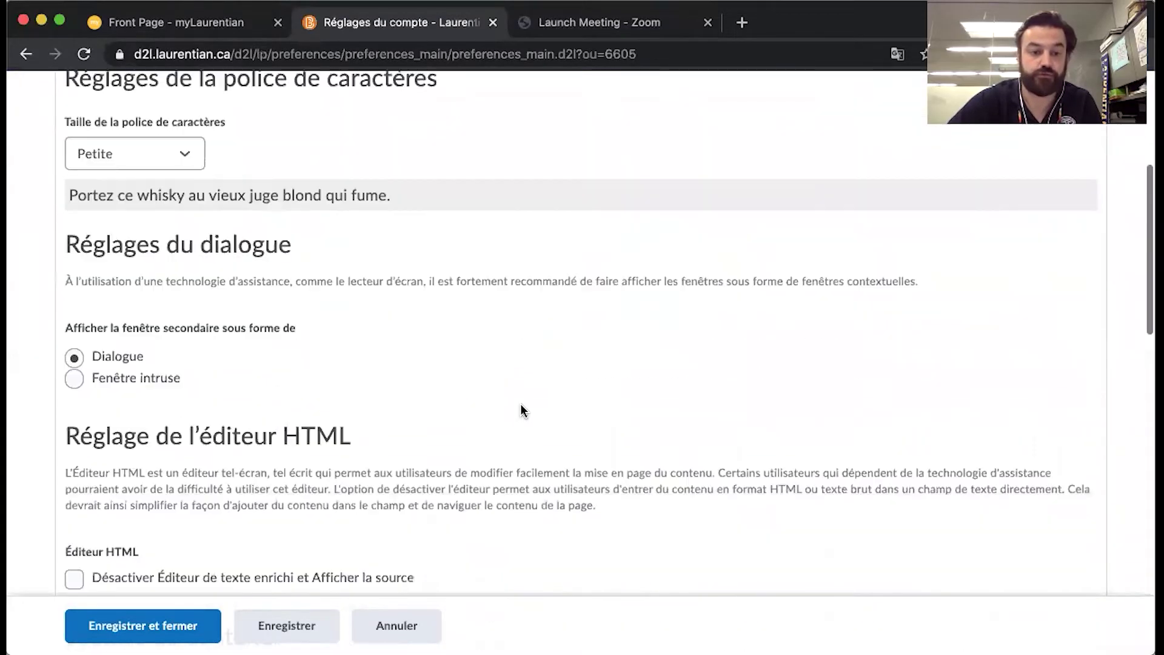
scroll(523, 411, "down", 8)
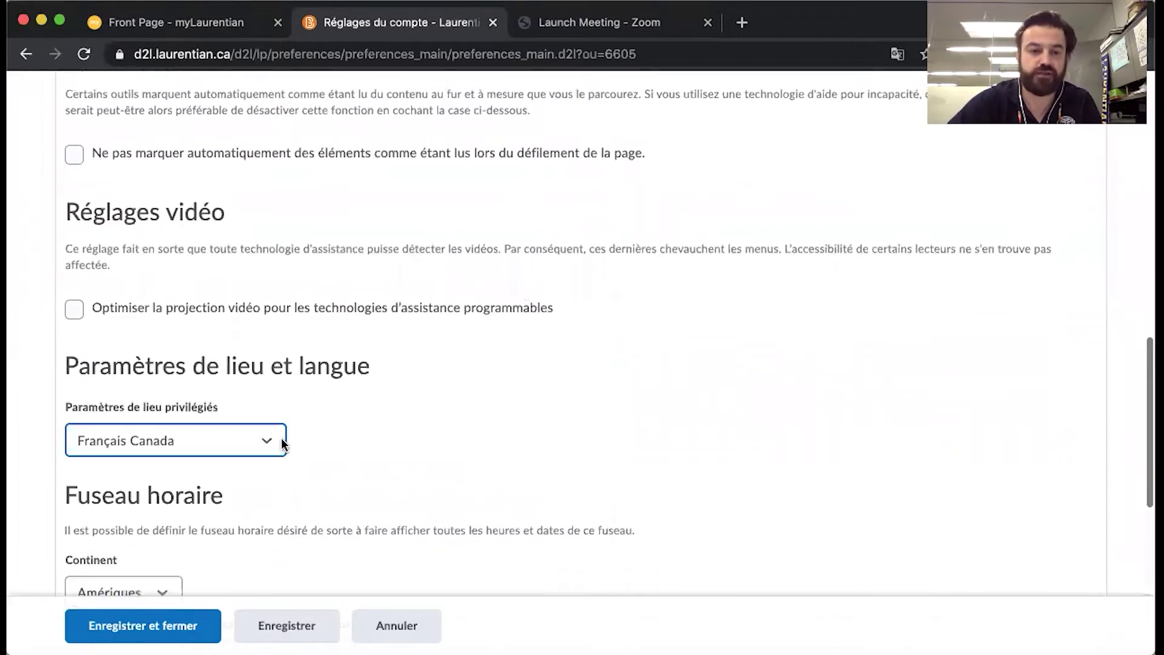
left_click(267, 440)
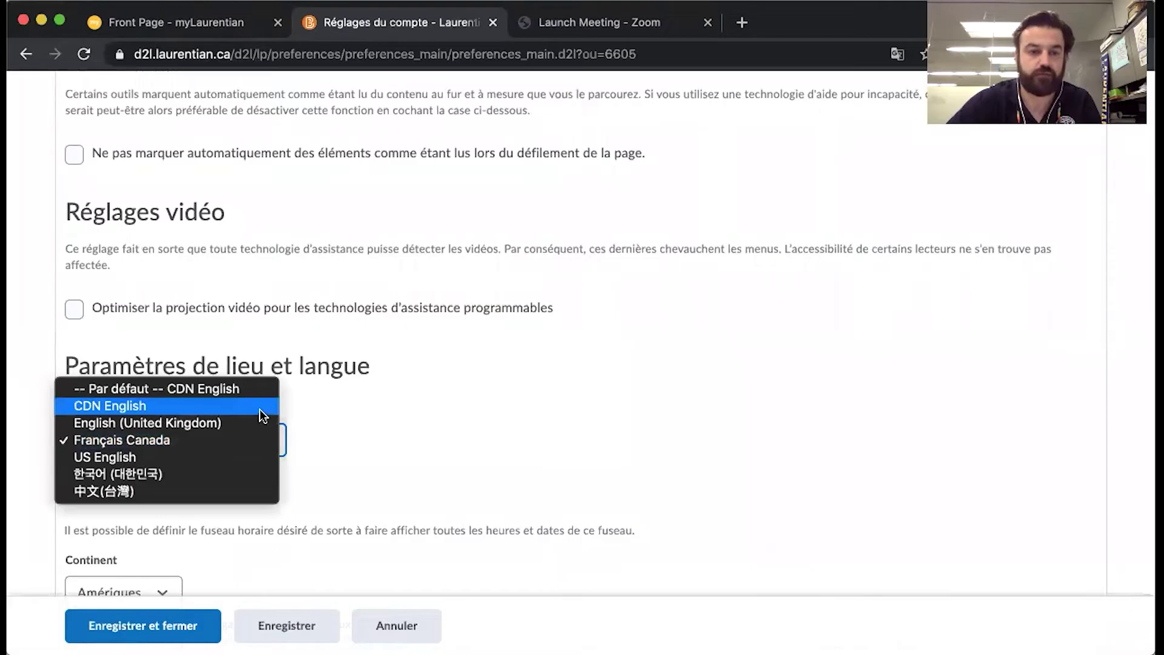
left_click(259, 408)
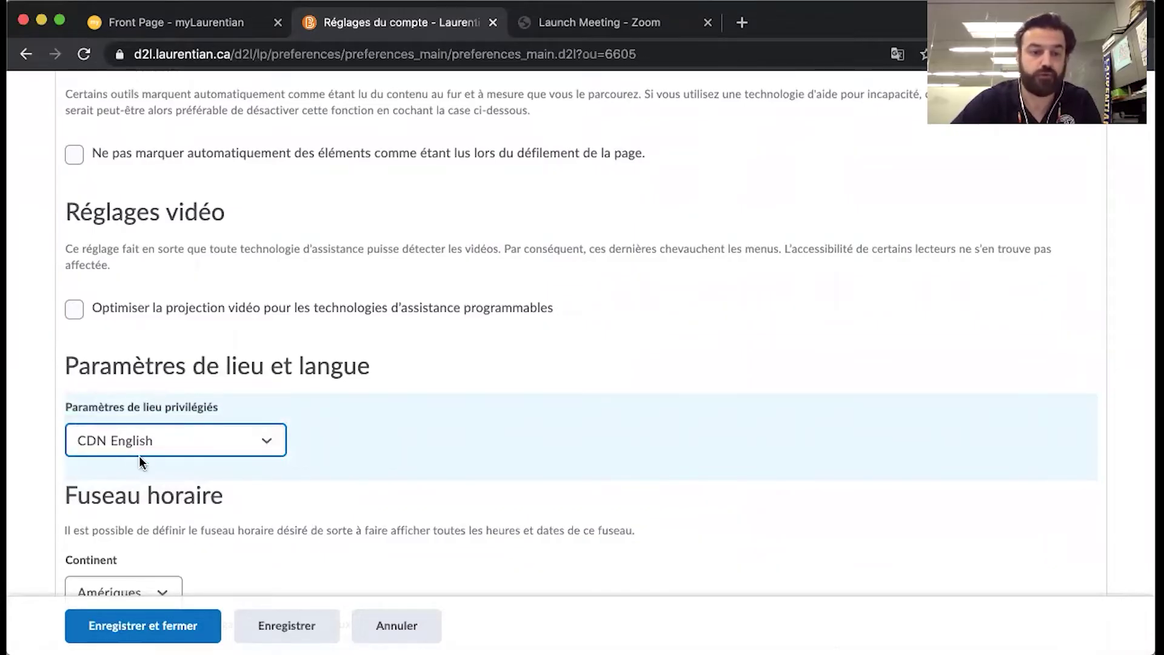
left_click(143, 625)
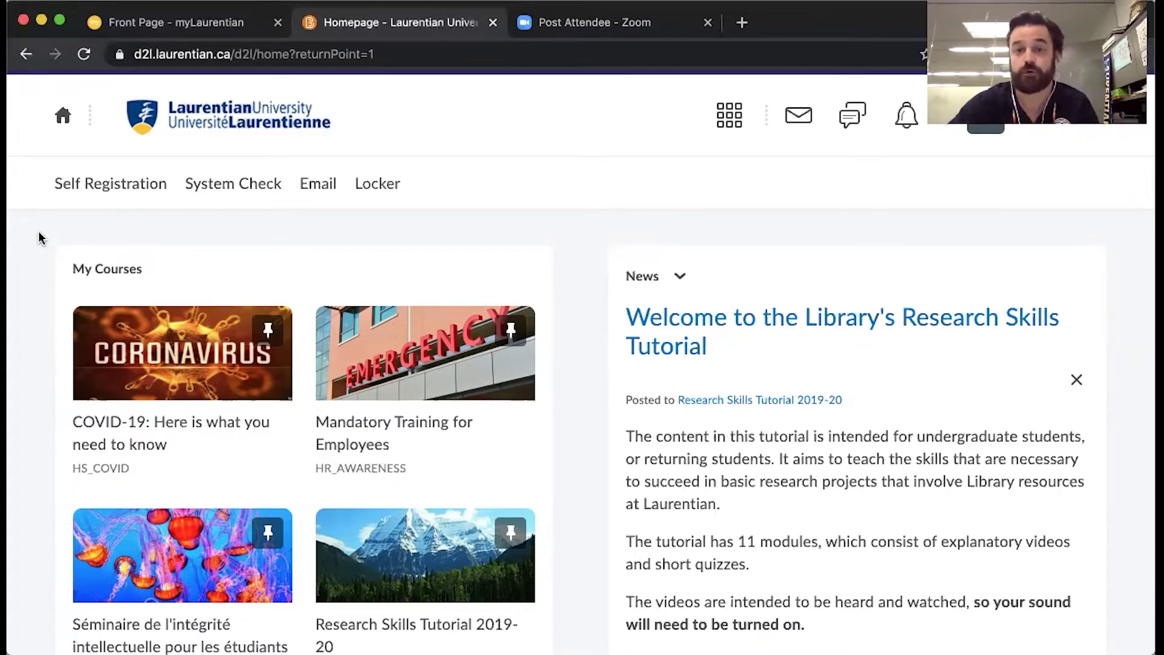
Self-register for the Academic Integrity Seminar for Faculty course and complete the registration with the prefilled personal details.
left_click(80, 189)
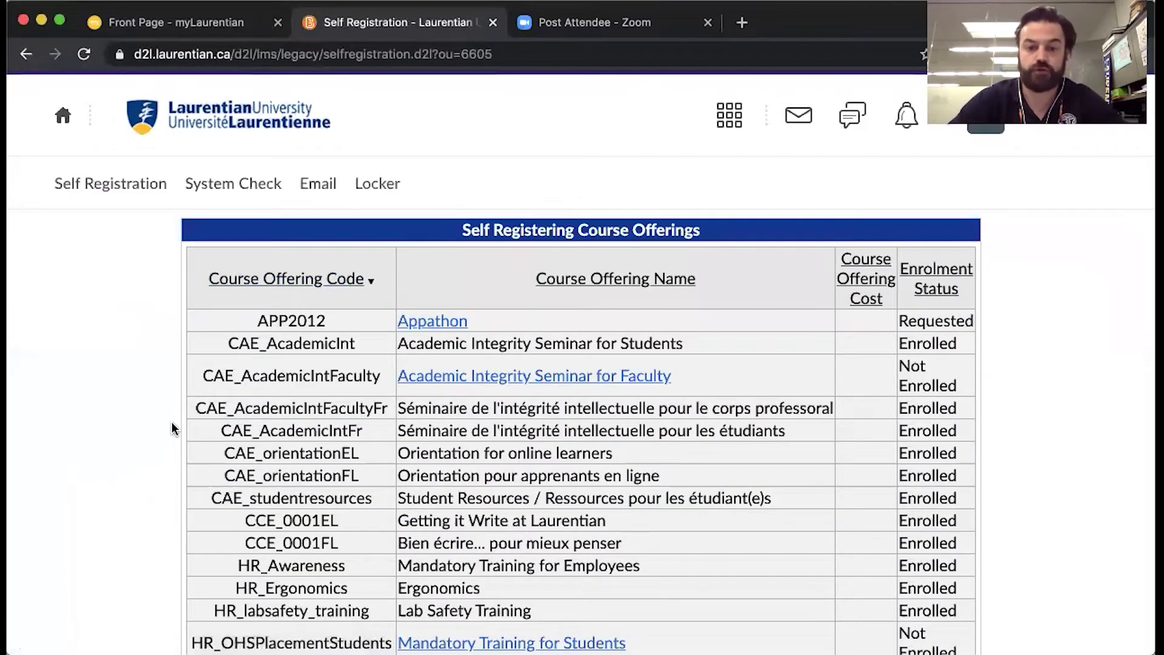
scroll(963, 412, "down", 2)
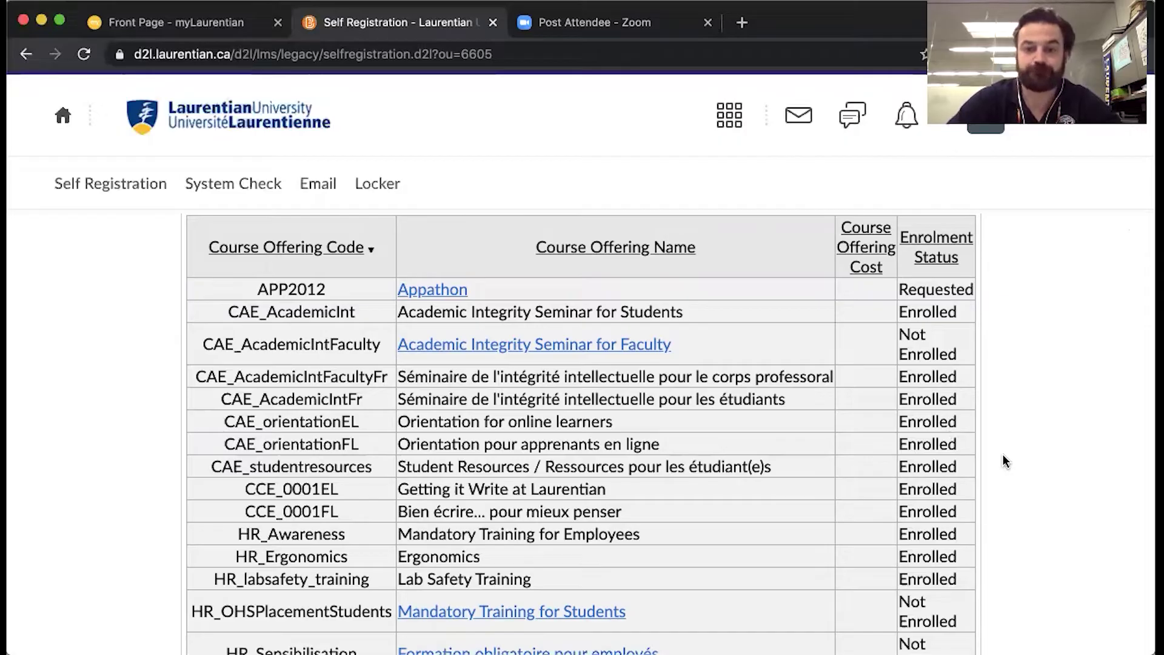
scroll(1003, 461, "down", 1)
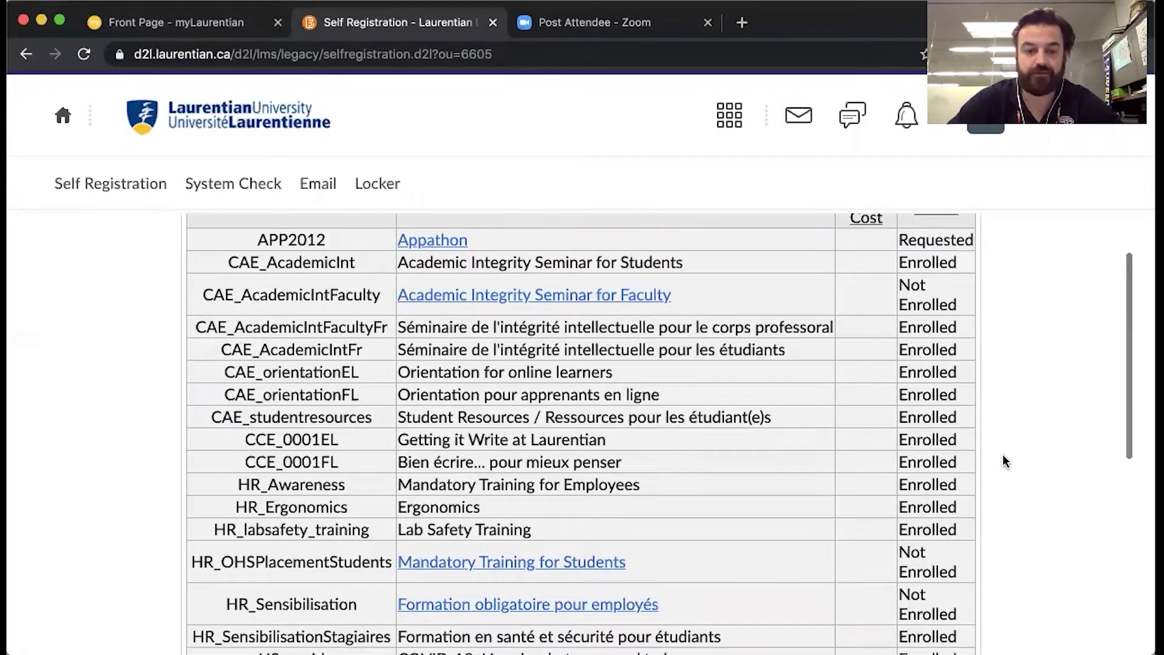
scroll(1004, 461, "up", 1)
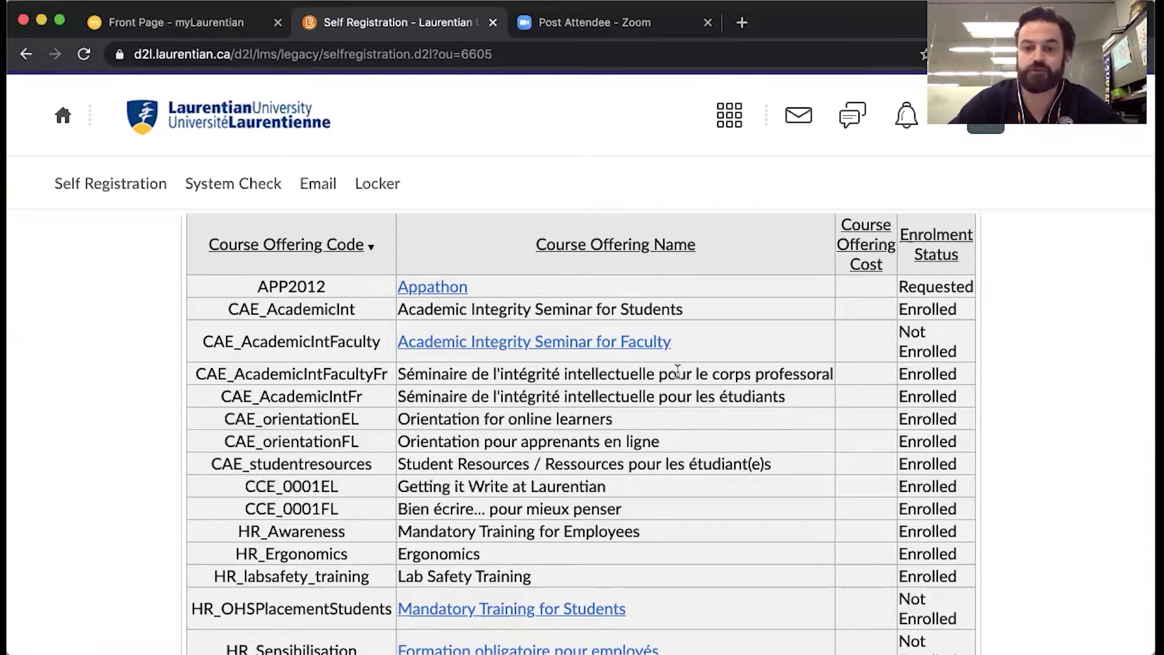
left_click(653, 344)
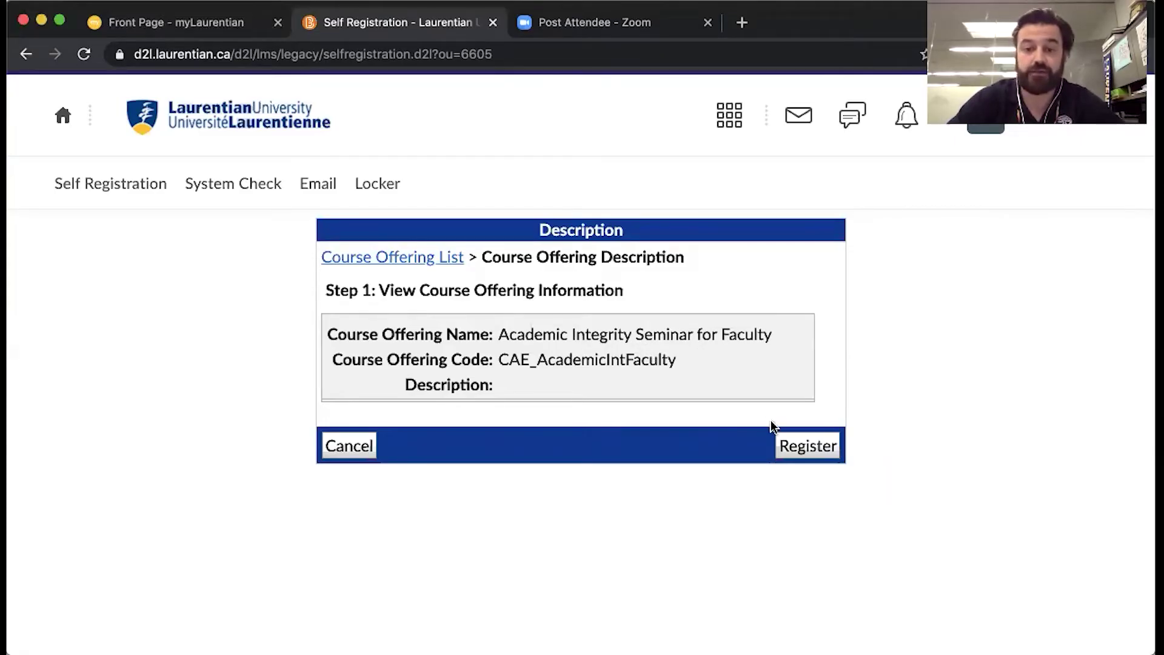
left_click(799, 443)
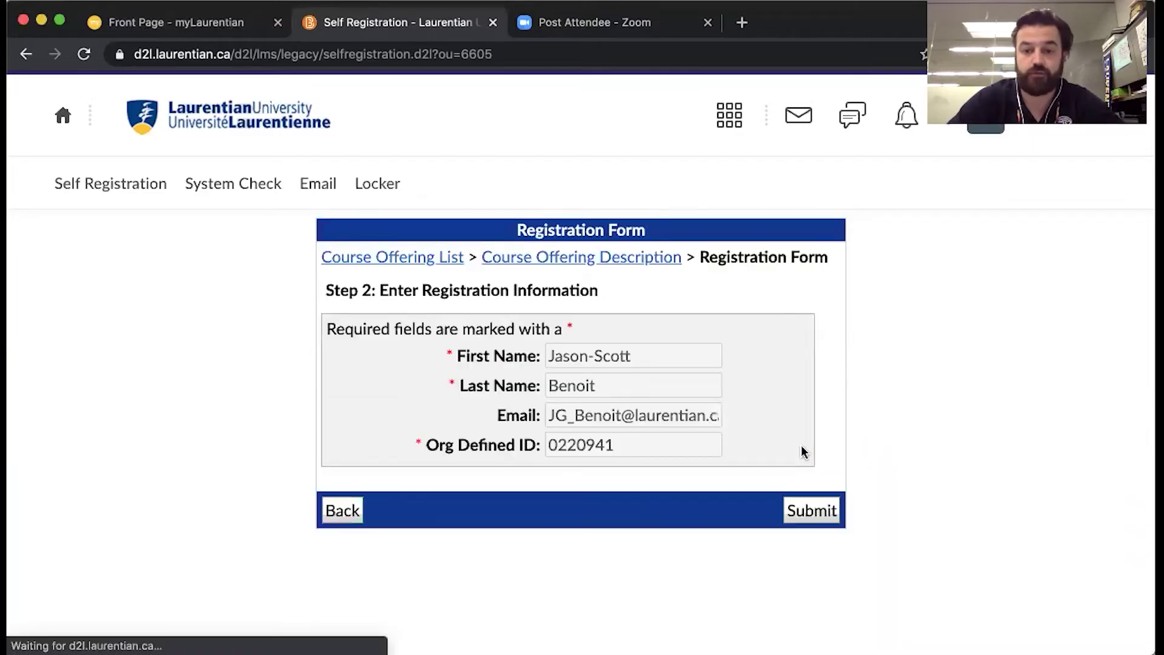
left_click(817, 511)
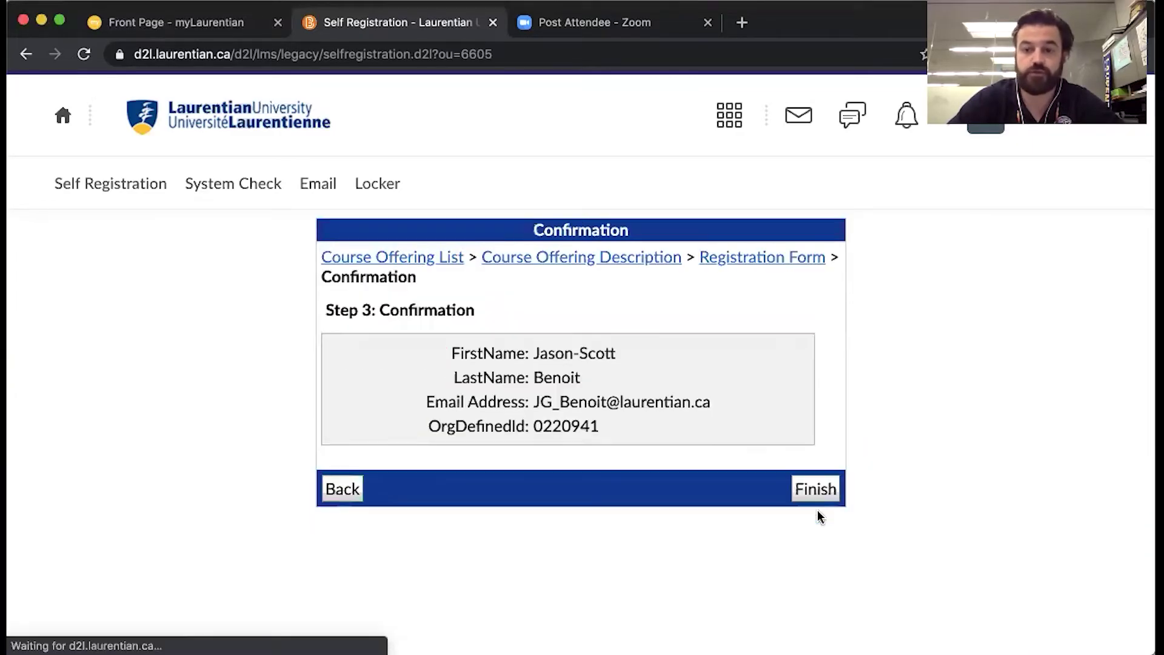
left_click(816, 489)
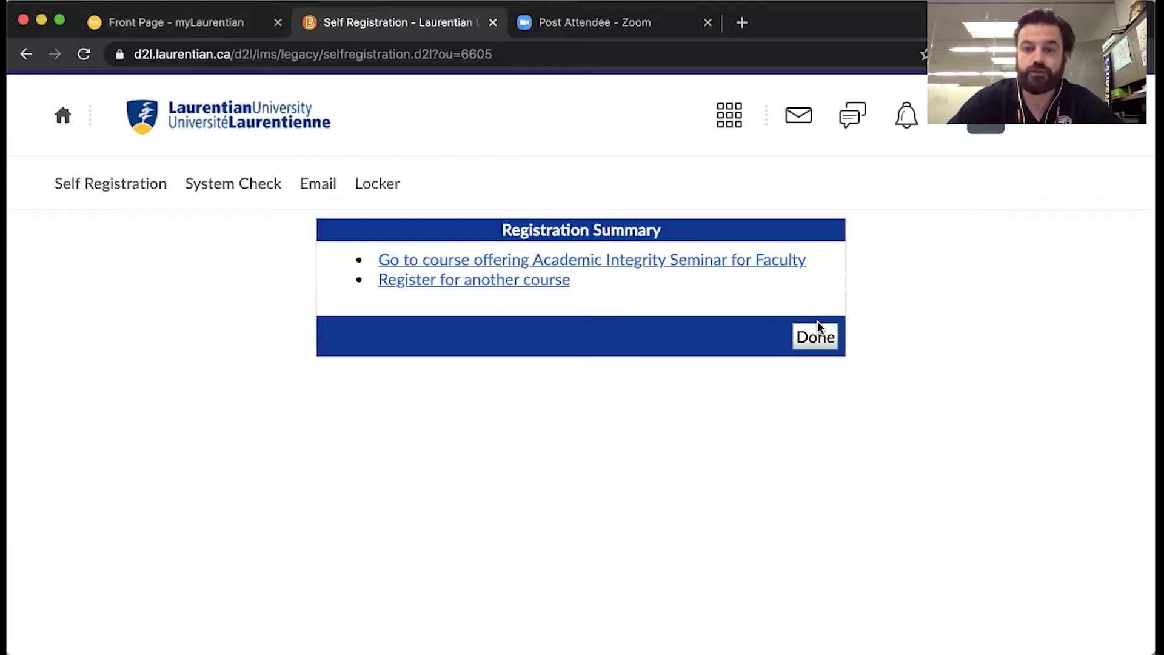
left_click(816, 338)
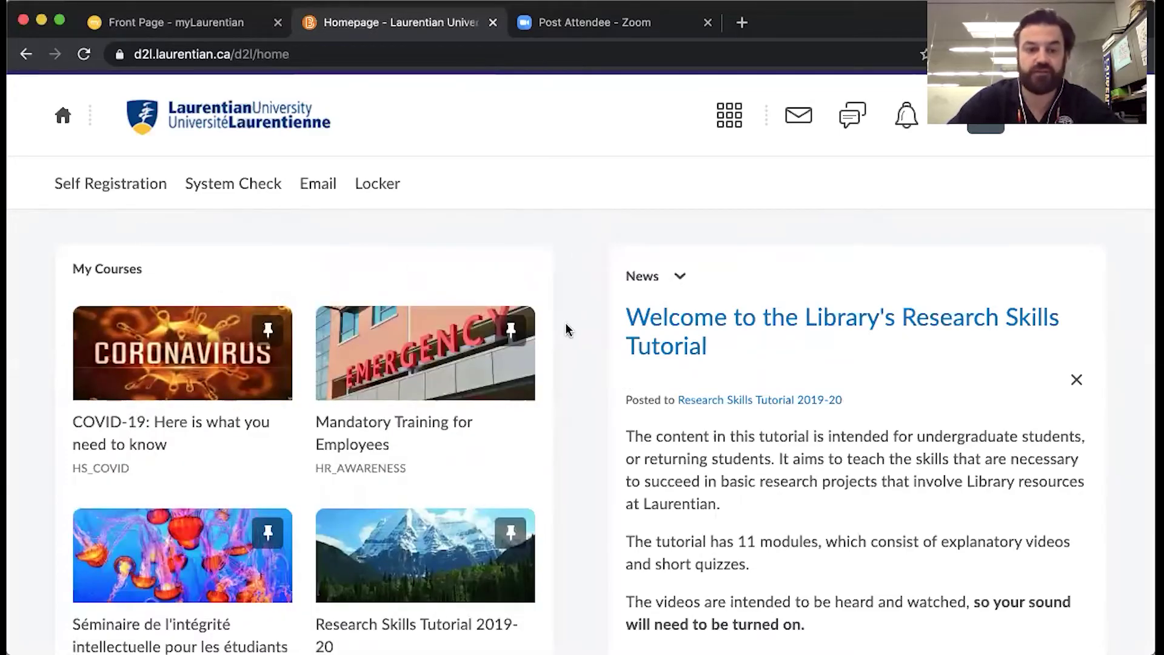
Look through the My Courses list on the homepage and open the view of all courses.
scroll(566, 329, "down", 2)
scroll(565, 329, "down", 15)
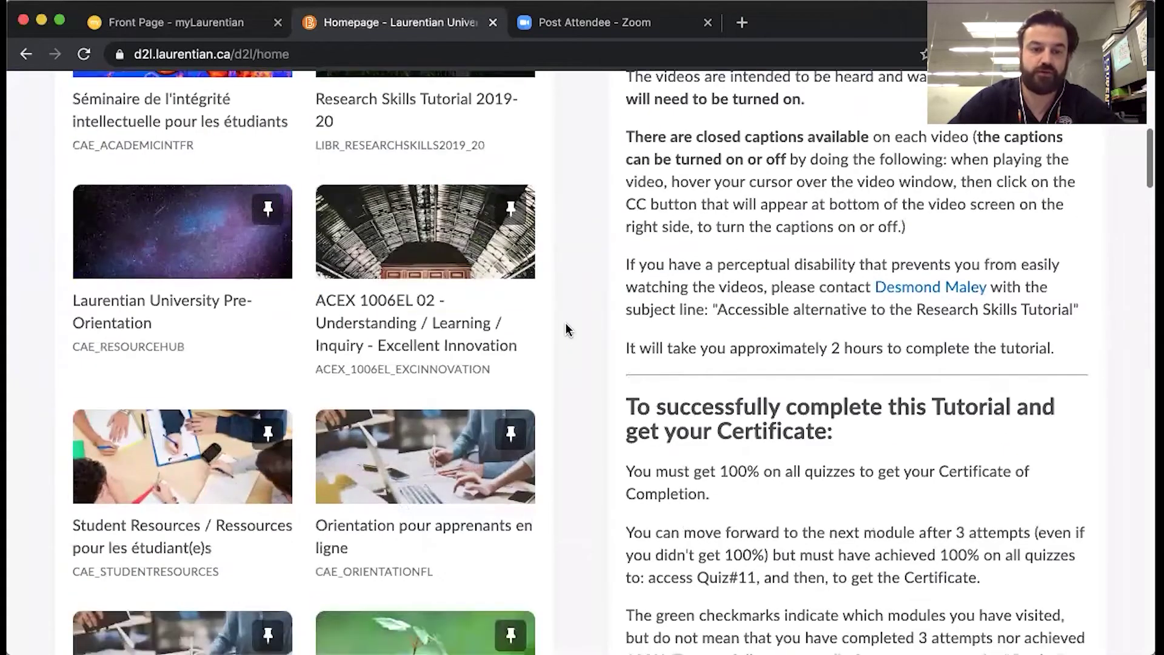
scroll(566, 329, "up", 18)
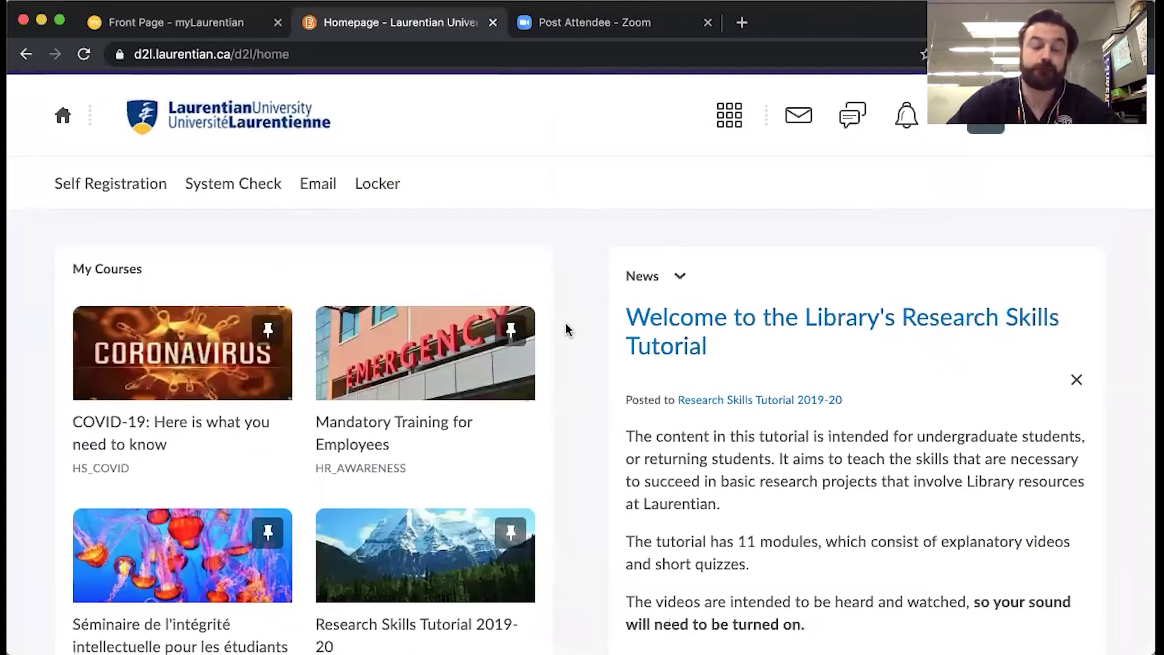
scroll(566, 329, "down", 20)
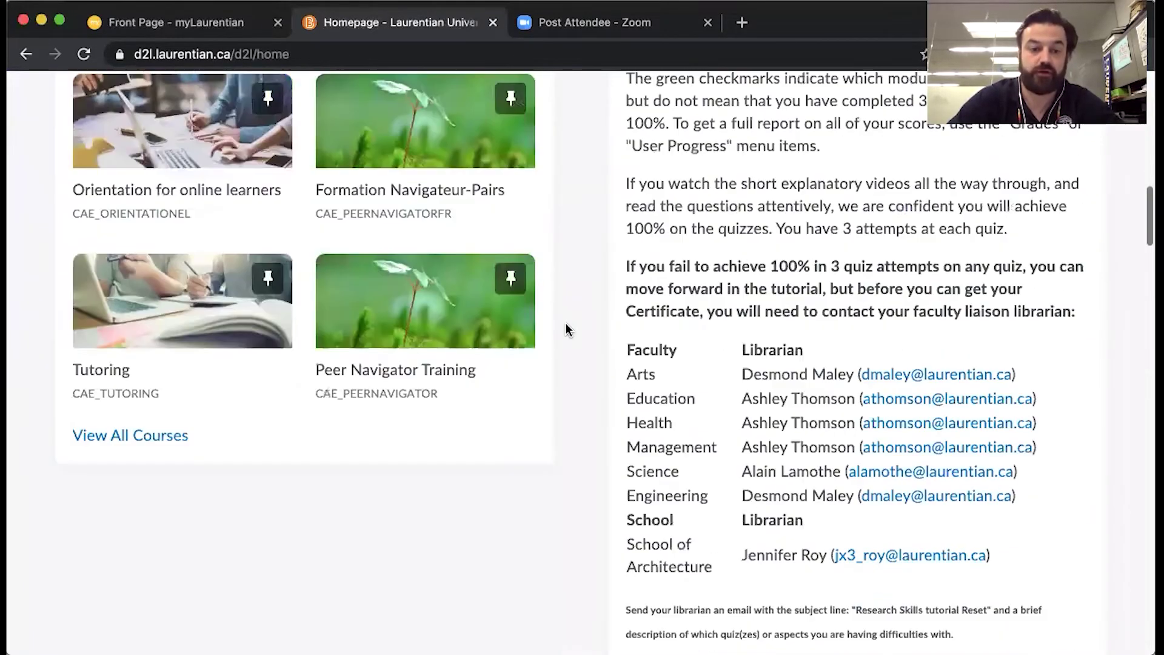
scroll(566, 329, "down", 6)
left_click(159, 213)
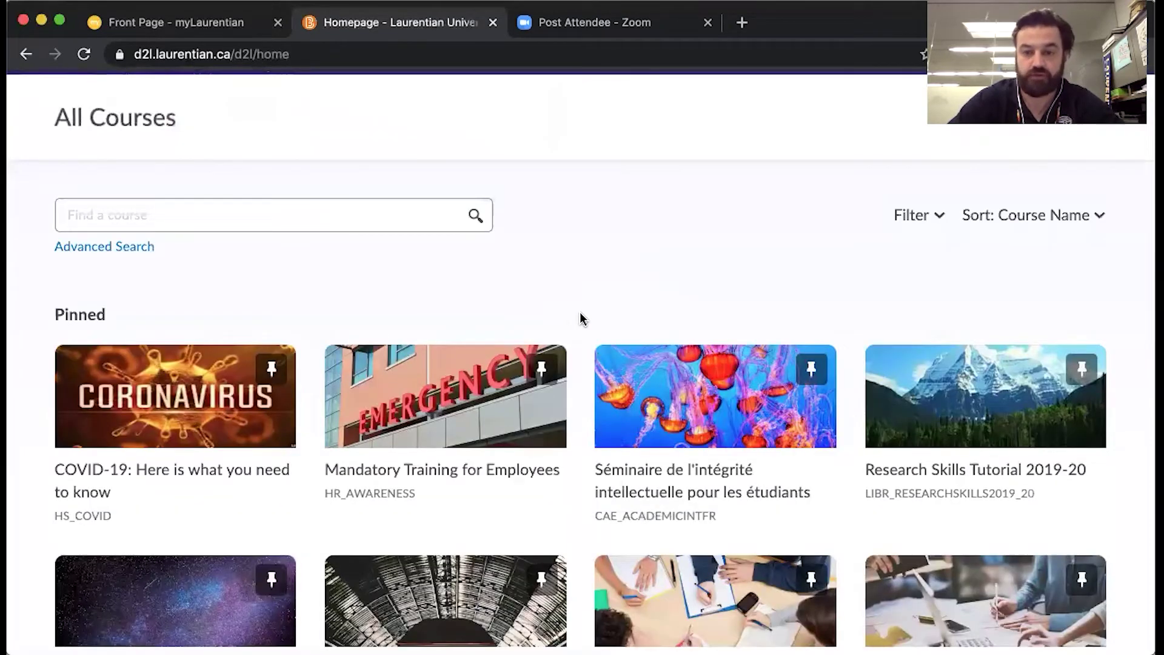
Examine the pinned and unpinned courses in the All Courses list, then close it and return to the homepage.
scroll(581, 318, "down", 10)
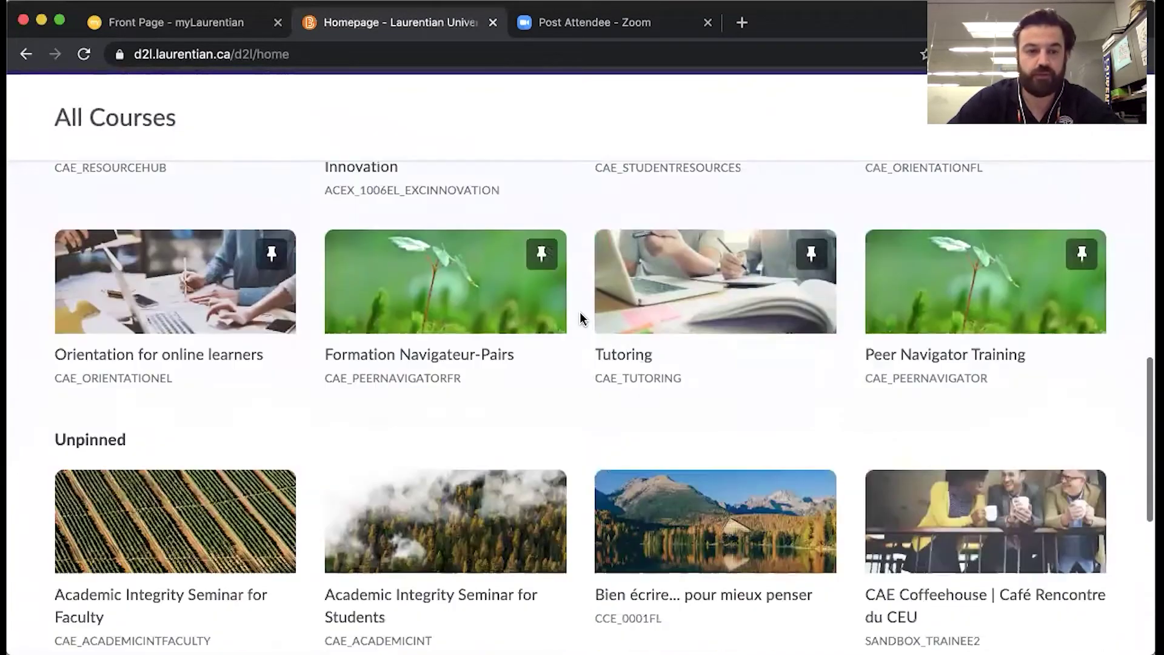
scroll(581, 319, "down", 3)
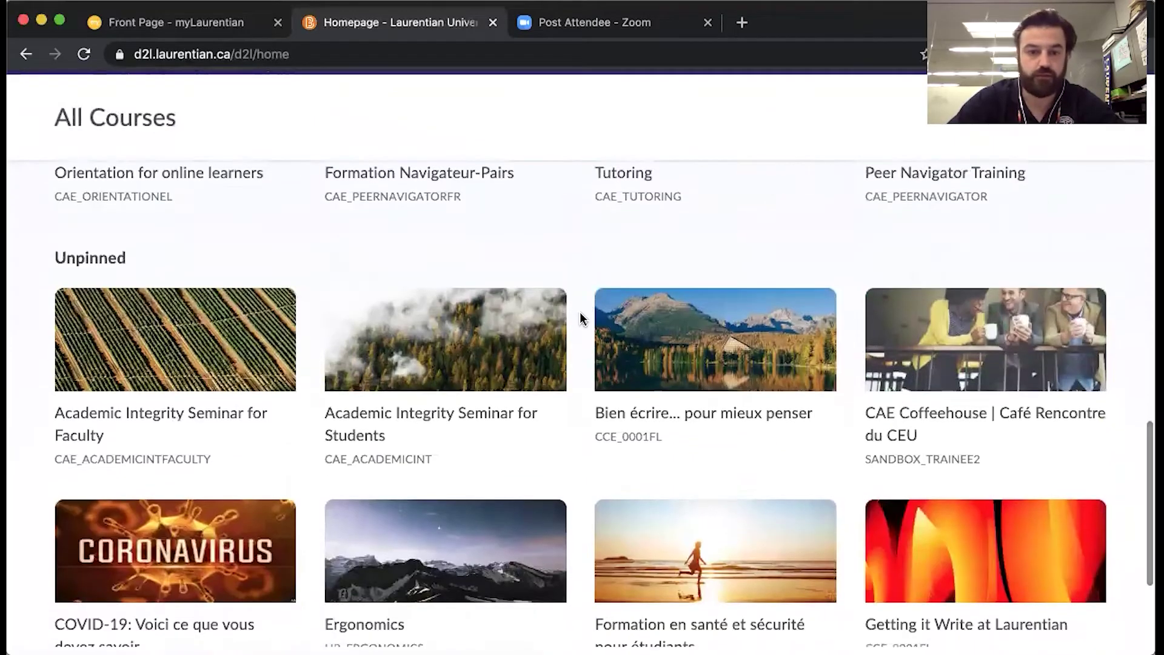
scroll(580, 319, "down", 1)
scroll(180, 418, "down", 1)
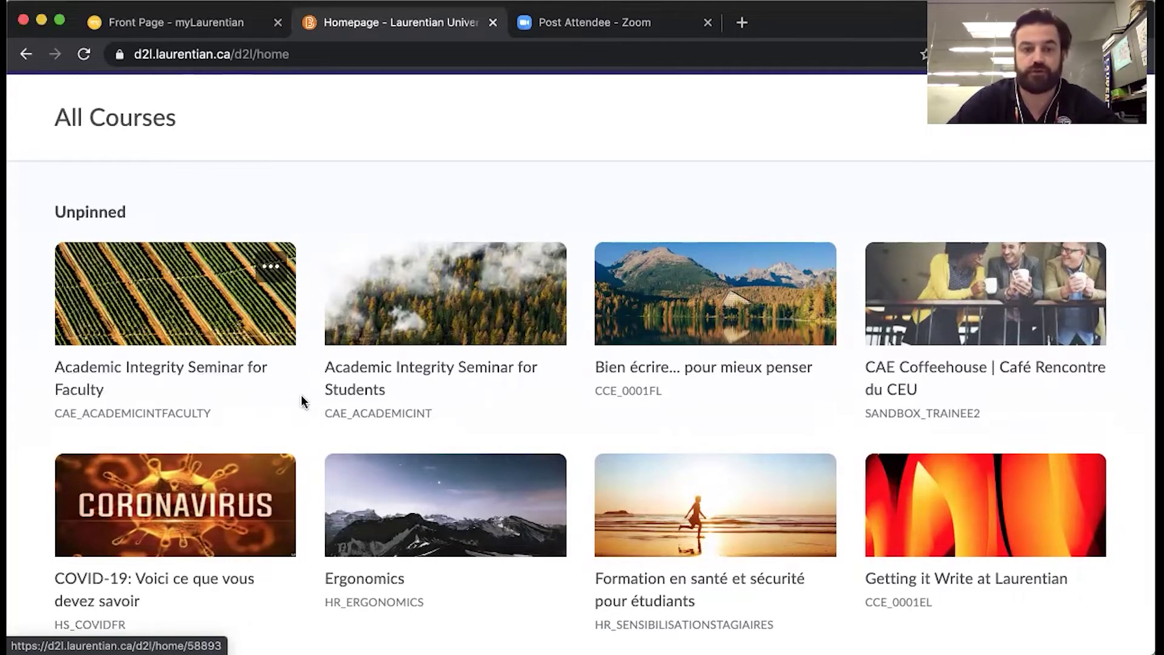
scroll(305, 369, "up", 5)
scroll(305, 369, "up", 6)
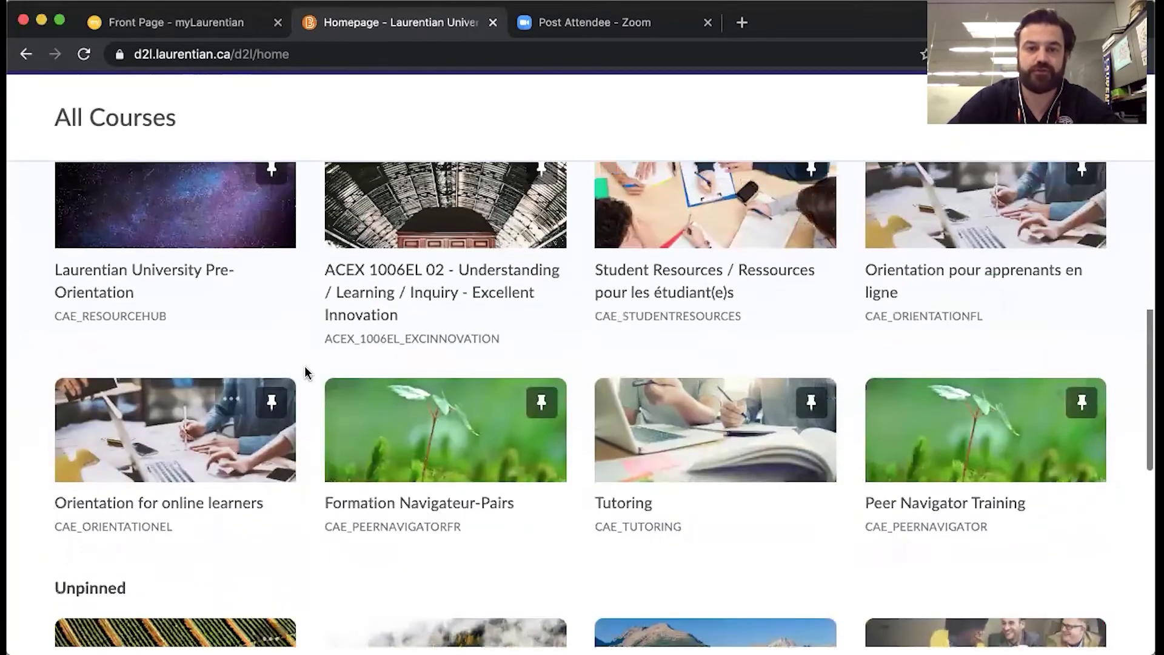
scroll(305, 370, "up", 1)
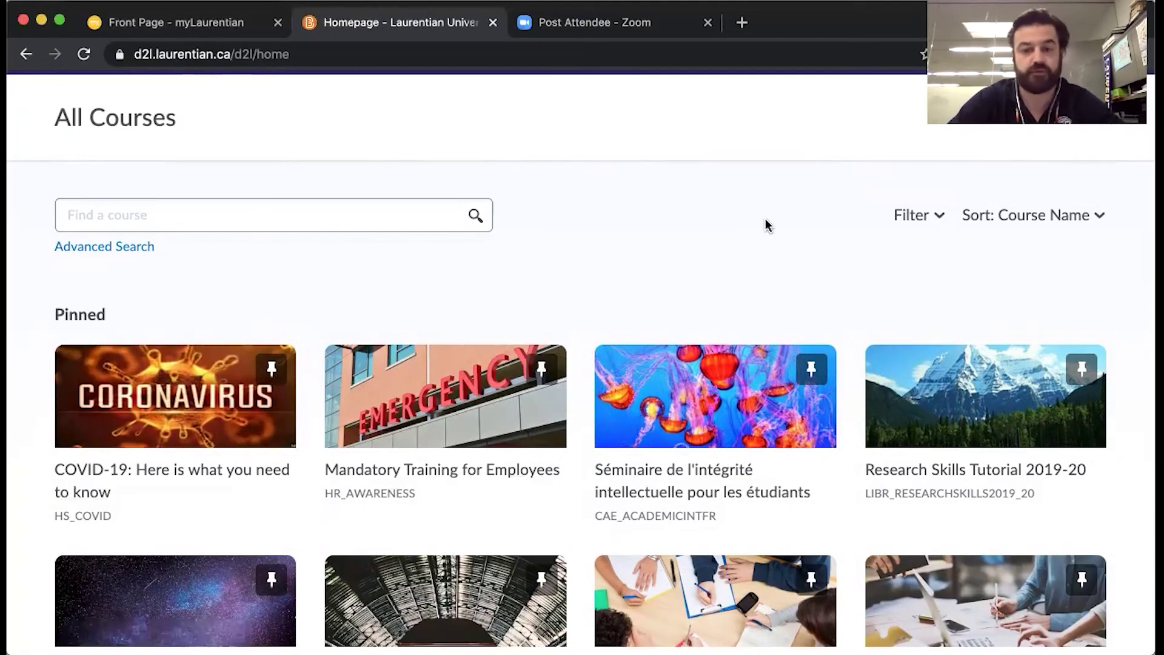
scroll(855, 336, "down", 6)
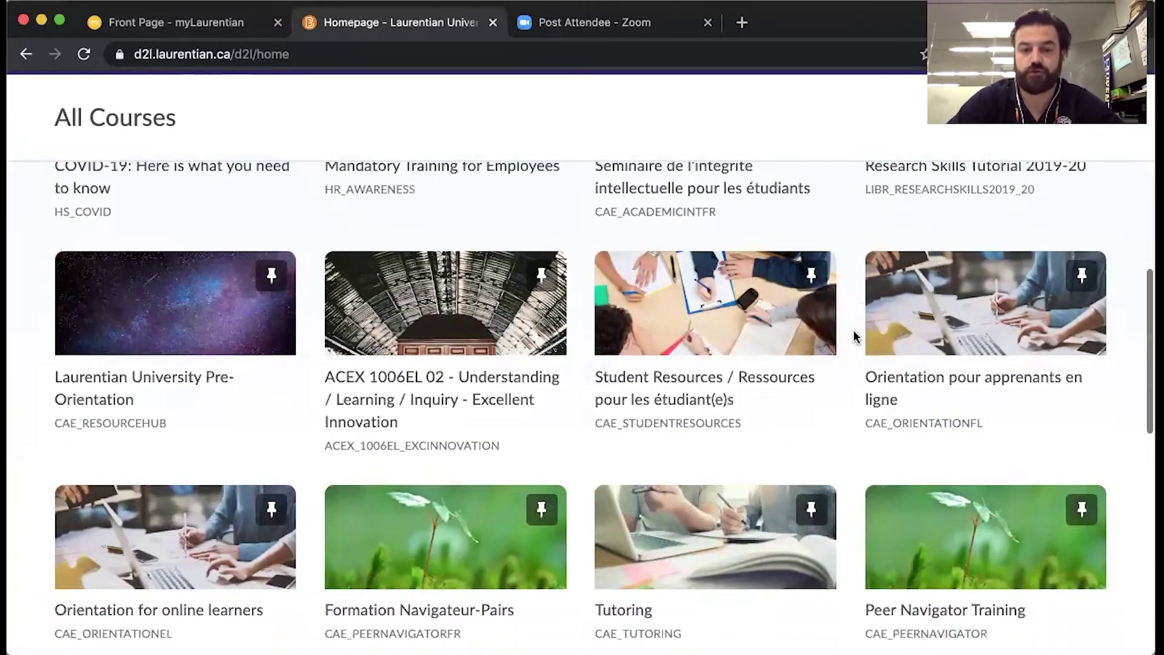
scroll(860, 335, "up", 6)
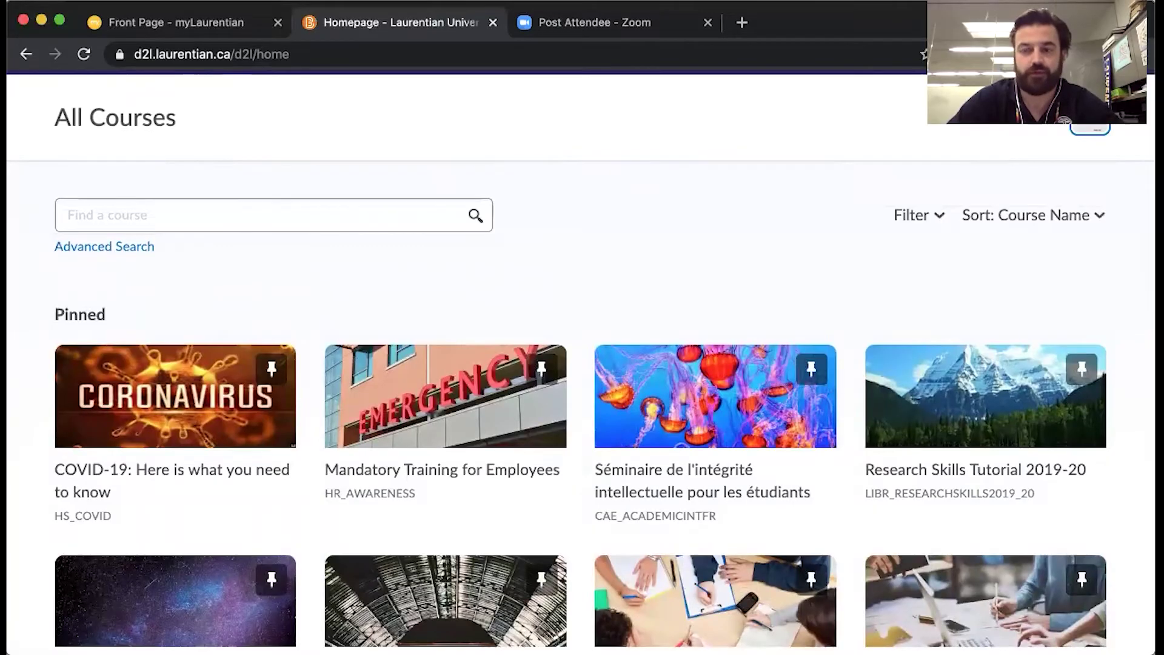
key("Escape")
scroll(603, 252, "up", 10)
scroll(602, 254, "up", 8)
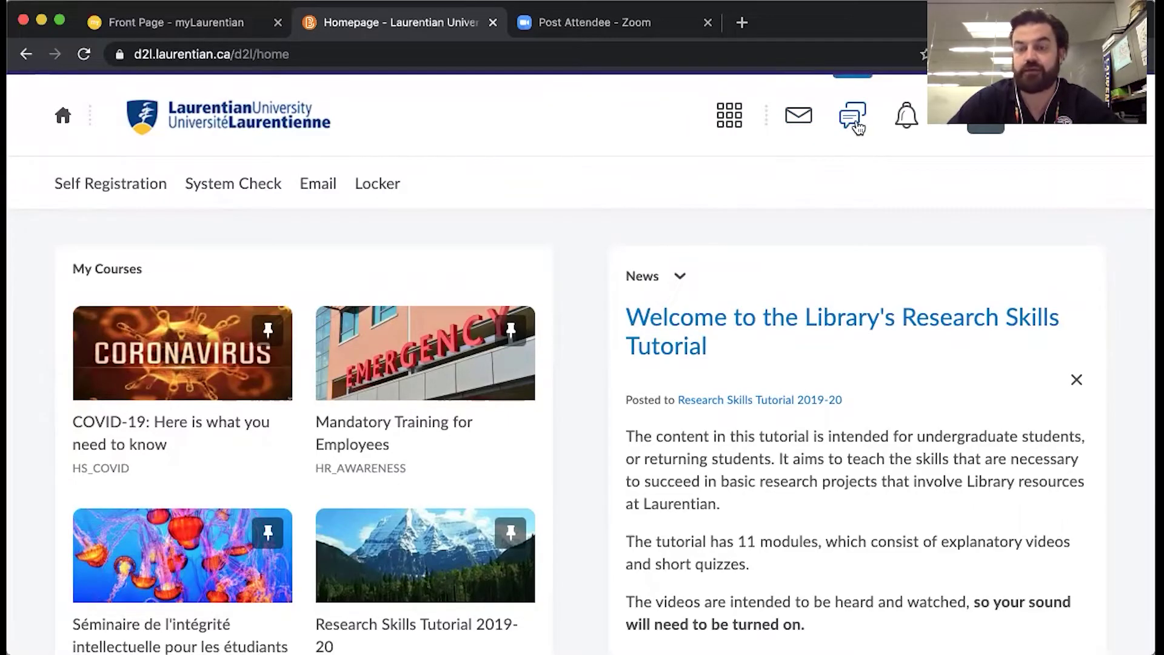
Check the homepage's update notifications and close them again.
left_click(907, 118)
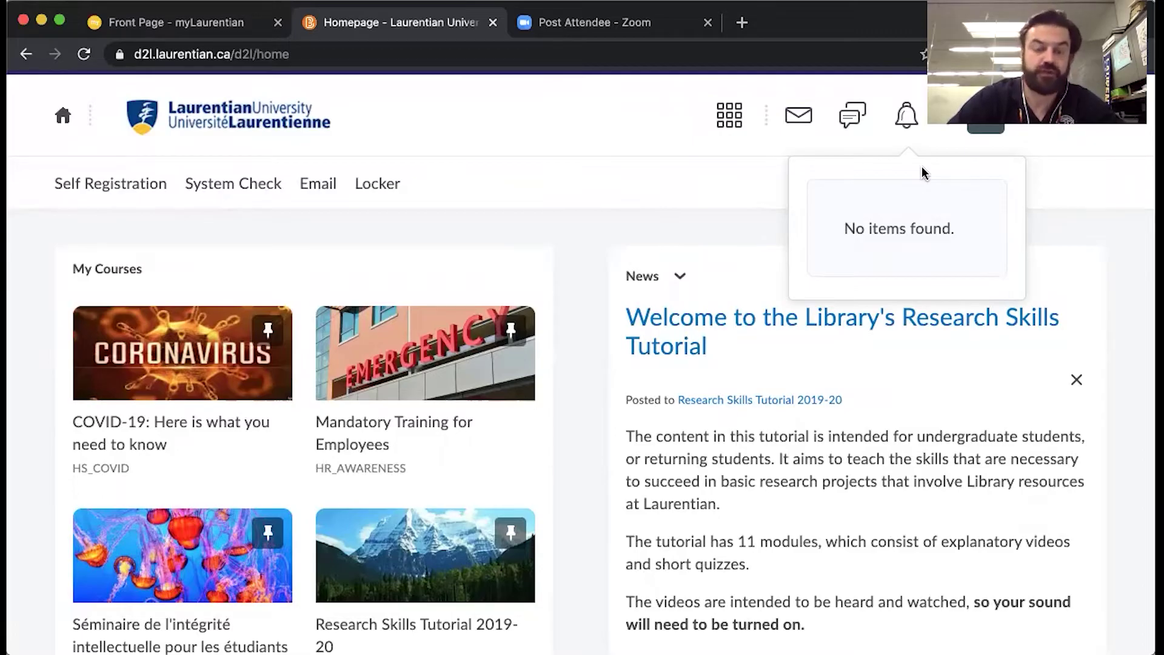
left_click(619, 236)
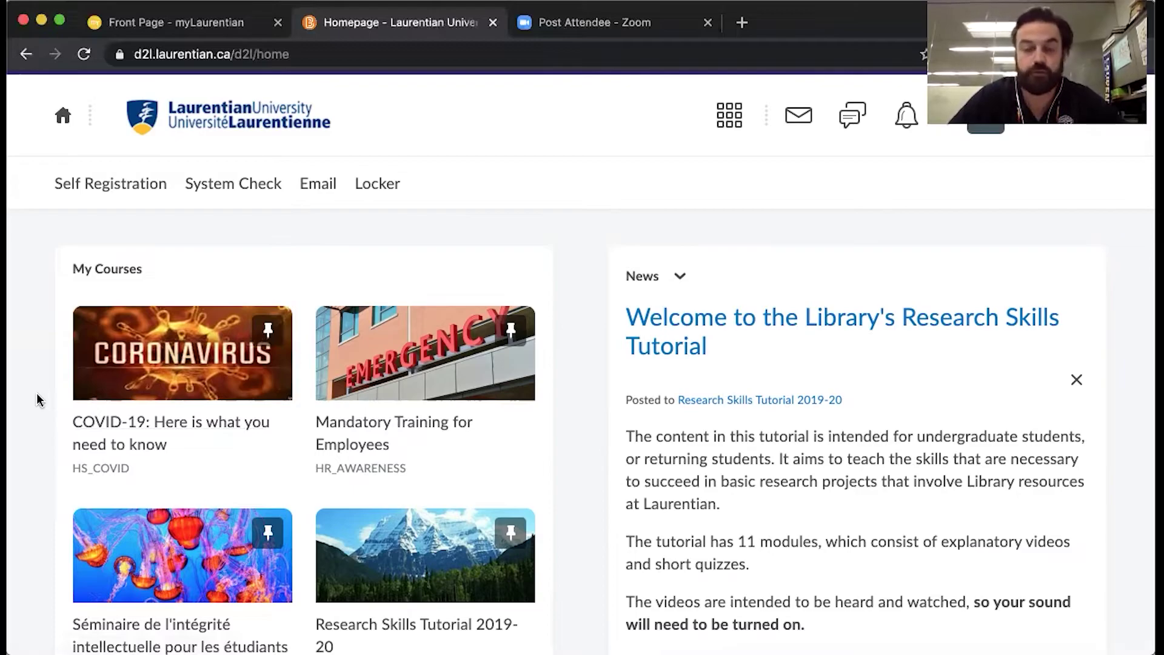
Open the "COVID-19: Here is what you need to know" course, look over its homepage and open its content.
left_click(127, 390)
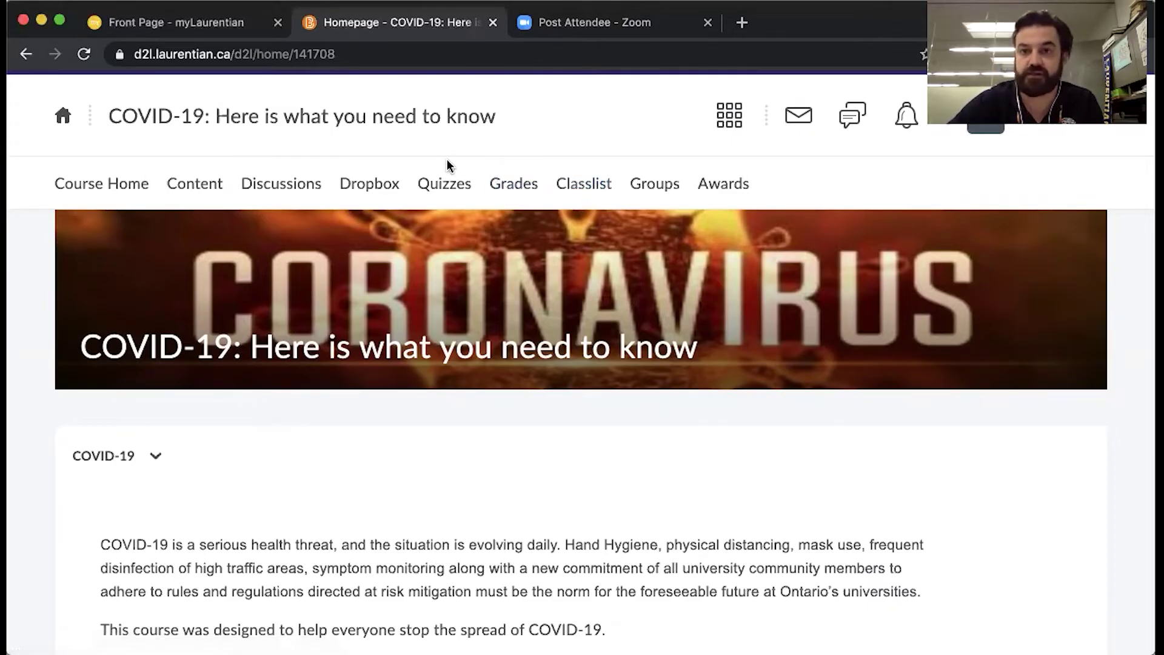
left_click(141, 188)
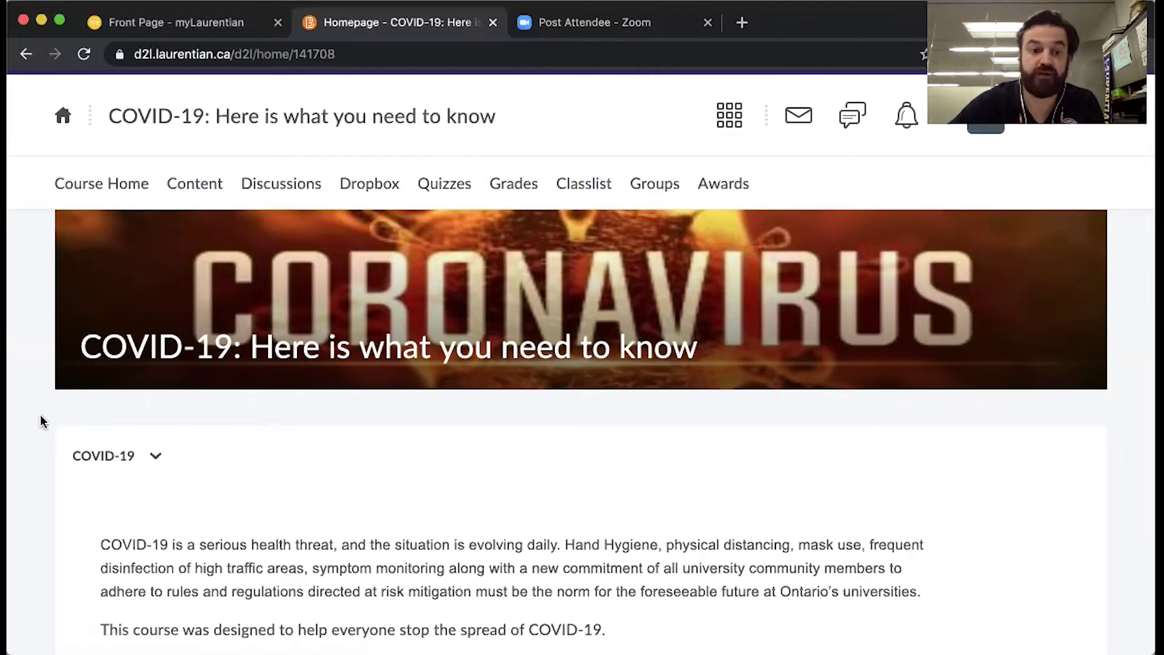
scroll(43, 421, "down", 10)
scroll(43, 421, "down", 2)
scroll(43, 422, "up", 10)
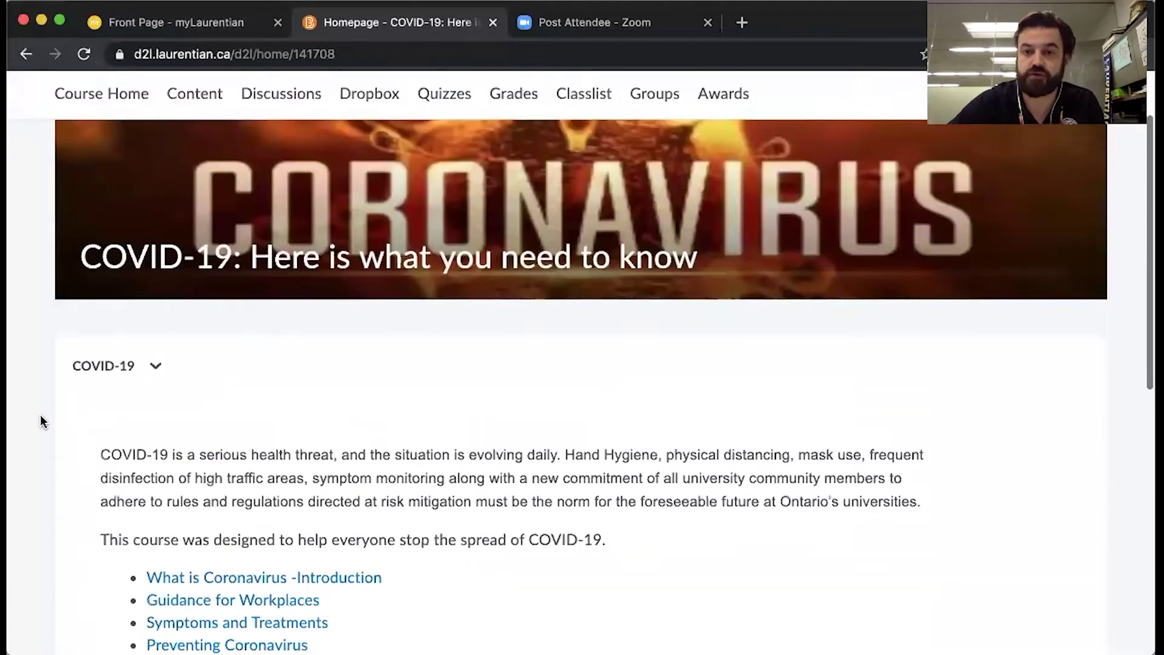
scroll(43, 422, "up", 2)
left_click(205, 191)
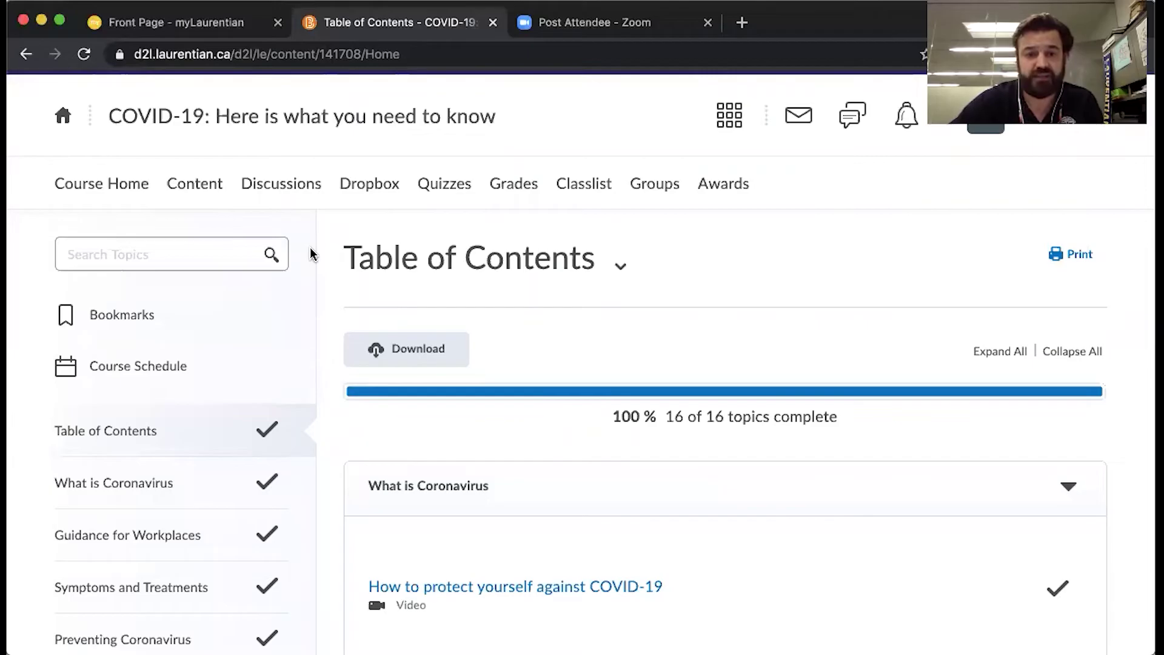
Examine the modules and topics in the COVID-19 course's Table of Contents, from What is Coronavirus through the last module.
scroll(318, 276, "down", 2)
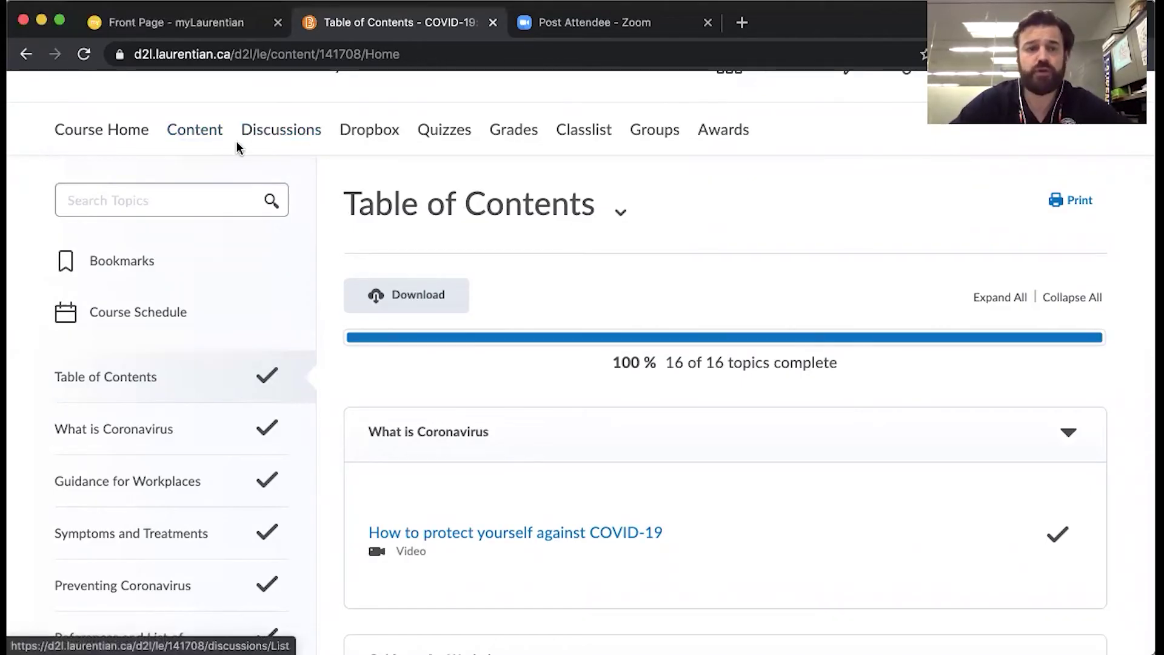
scroll(299, 254, "down", 2)
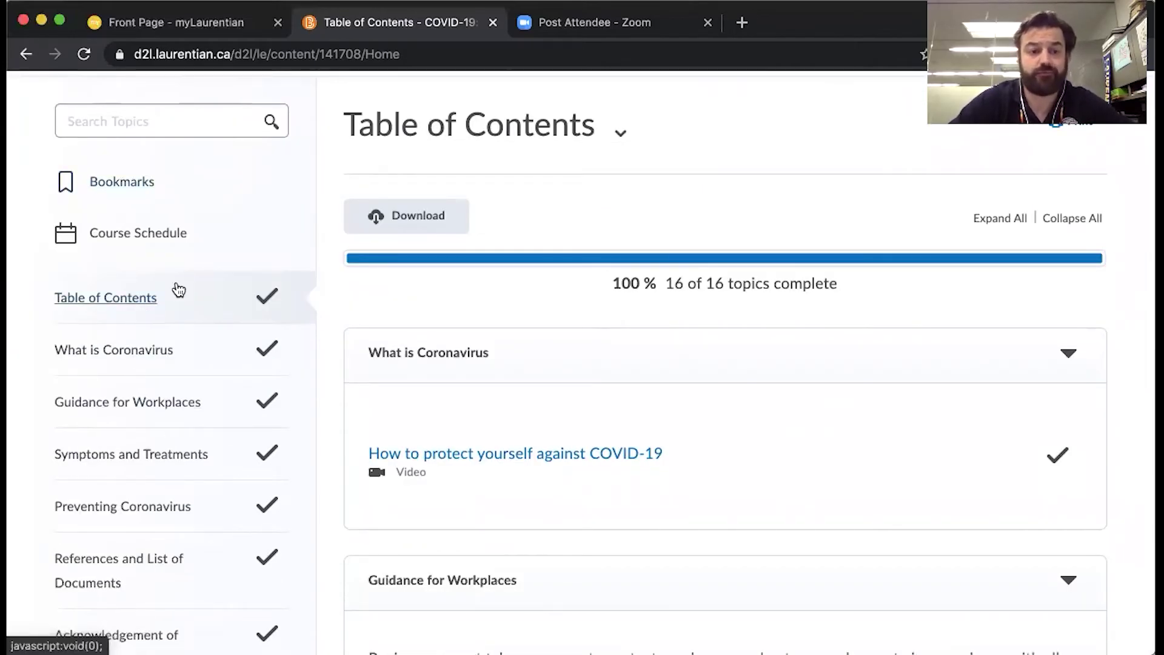
left_click(157, 310)
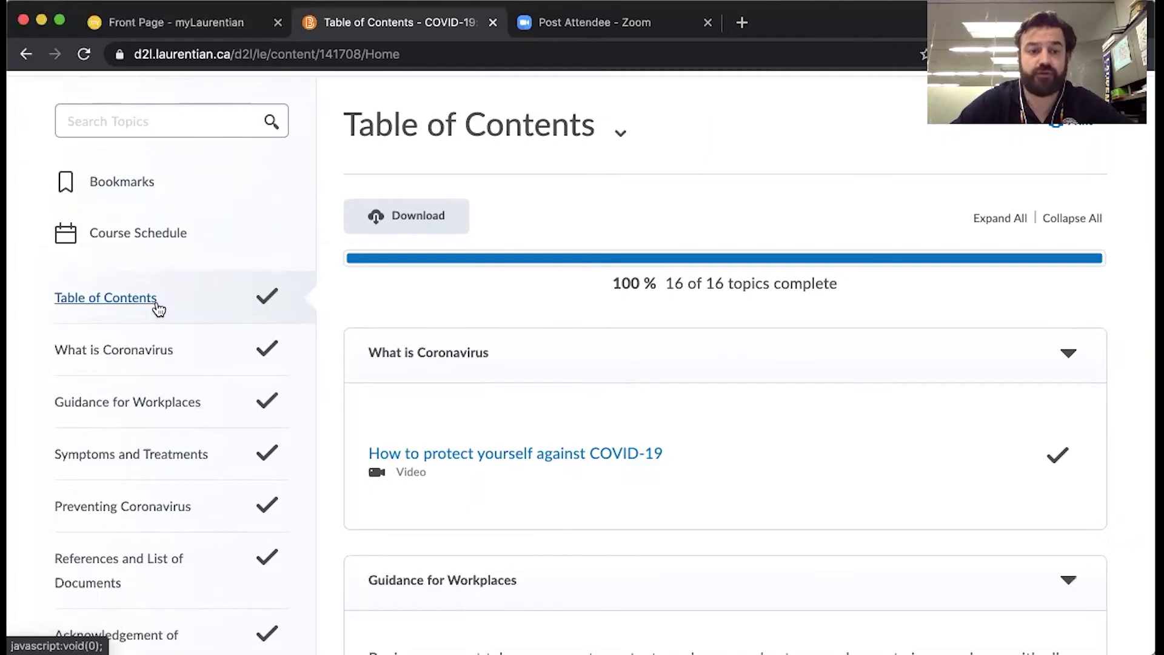
scroll(355, 368, "down", 3)
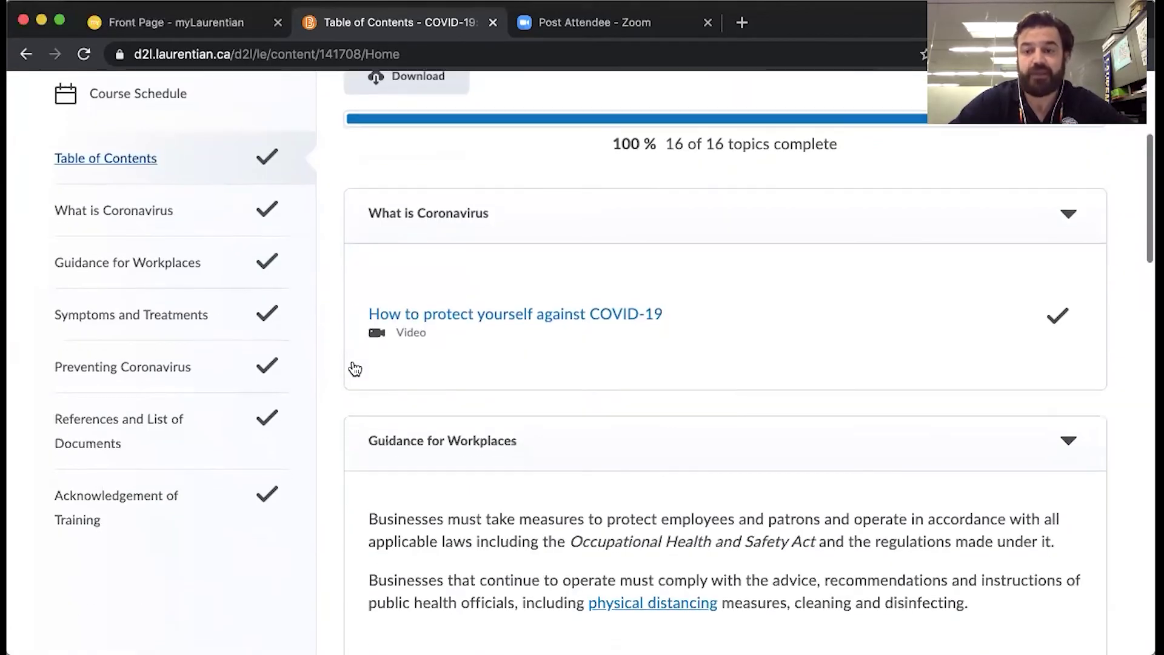
scroll(355, 366, "up", 3)
scroll(649, 295, "down", 8)
scroll(649, 295, "down", 7)
scroll(649, 301, "down", 9)
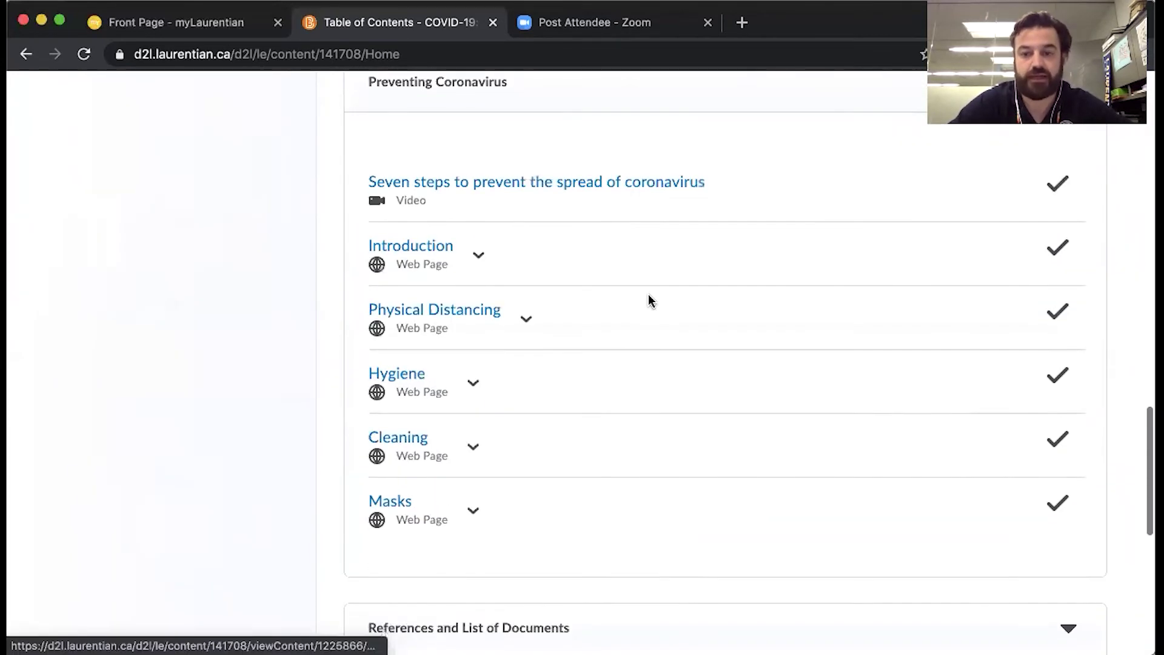
scroll(649, 300, "down", 9)
scroll(650, 300, "up", 16)
scroll(649, 300, "up", 13)
View the "What is Coronavirus" module, then open and look over the "Guidance for Workplaces" module.
left_click(173, 242)
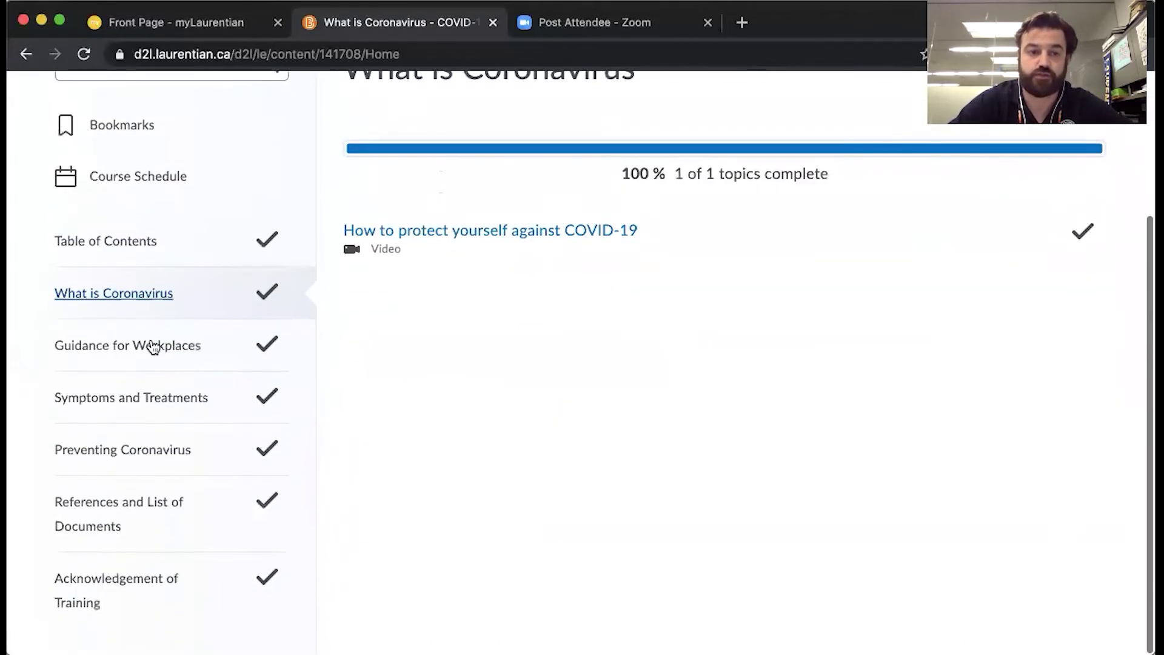
left_click(153, 347)
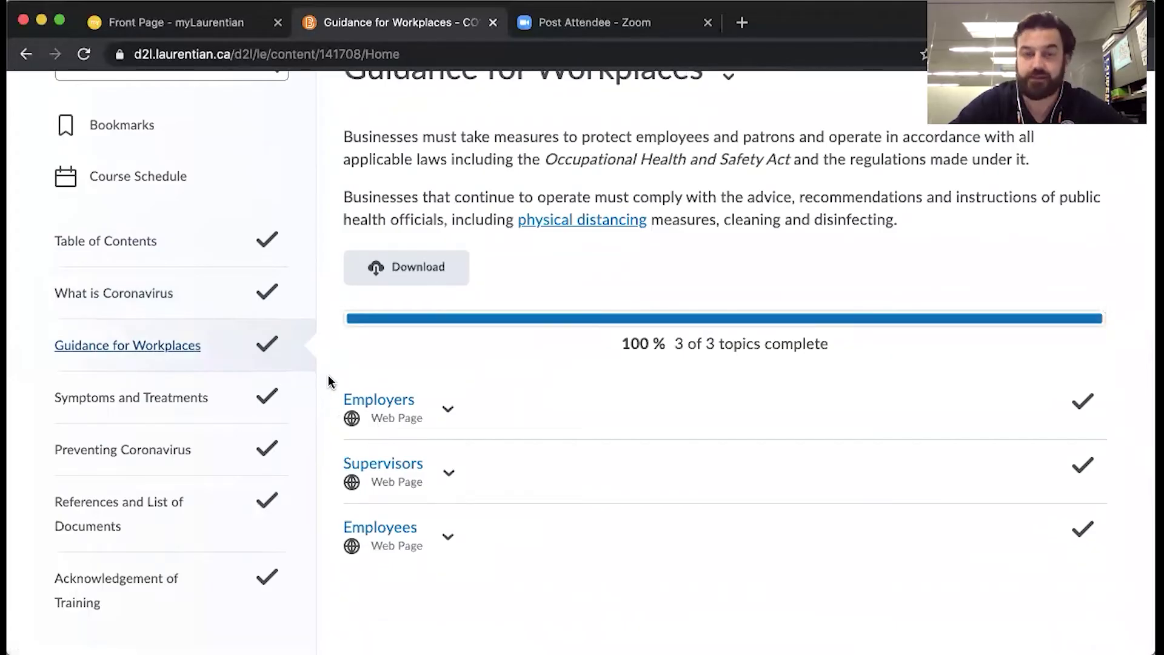
scroll(327, 336, "up", 1)
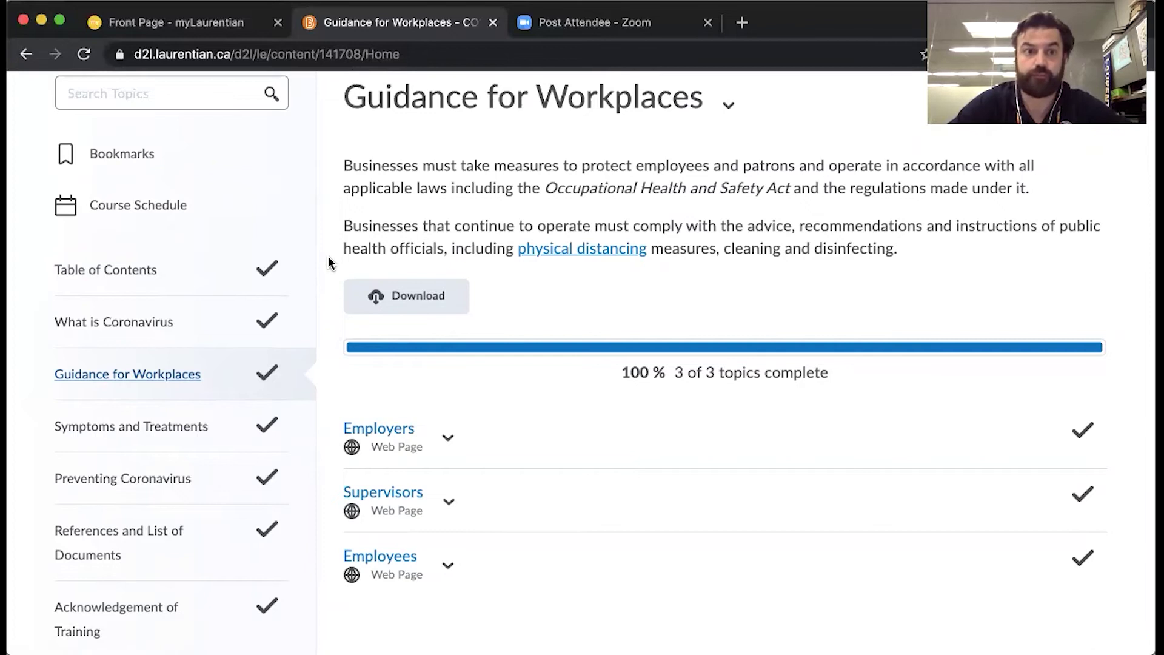
scroll(328, 262, "up", 3)
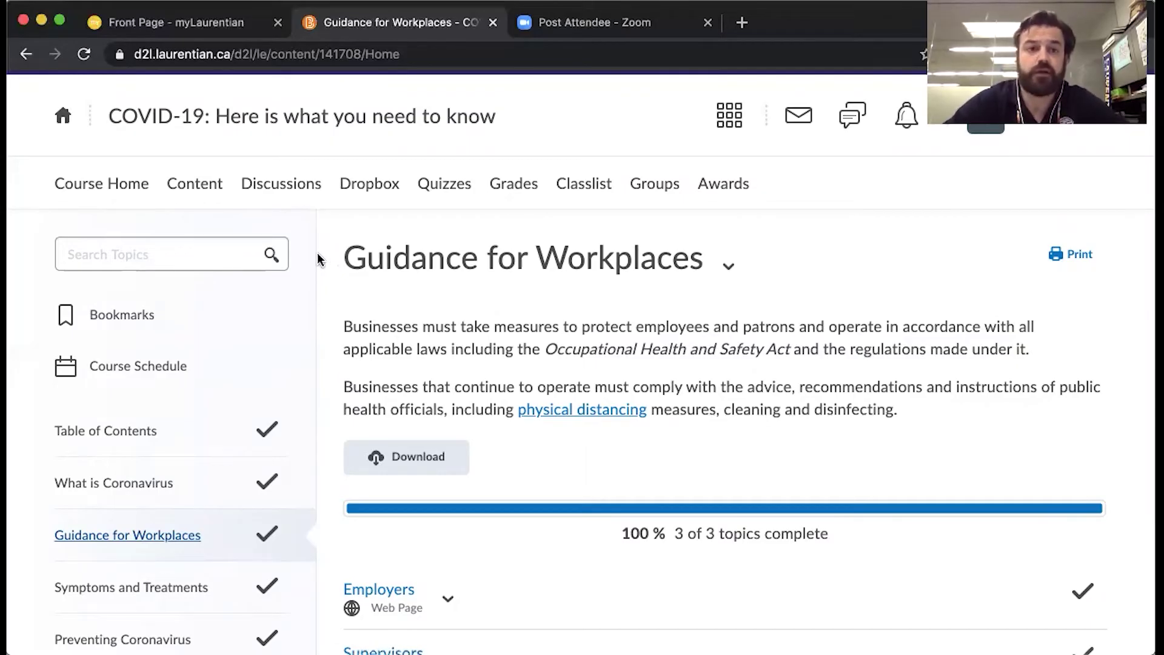
Switch to the myLaurentian portal, view its Shop page with the Bookstore entry, and return to the D2L course.
left_click(230, 25)
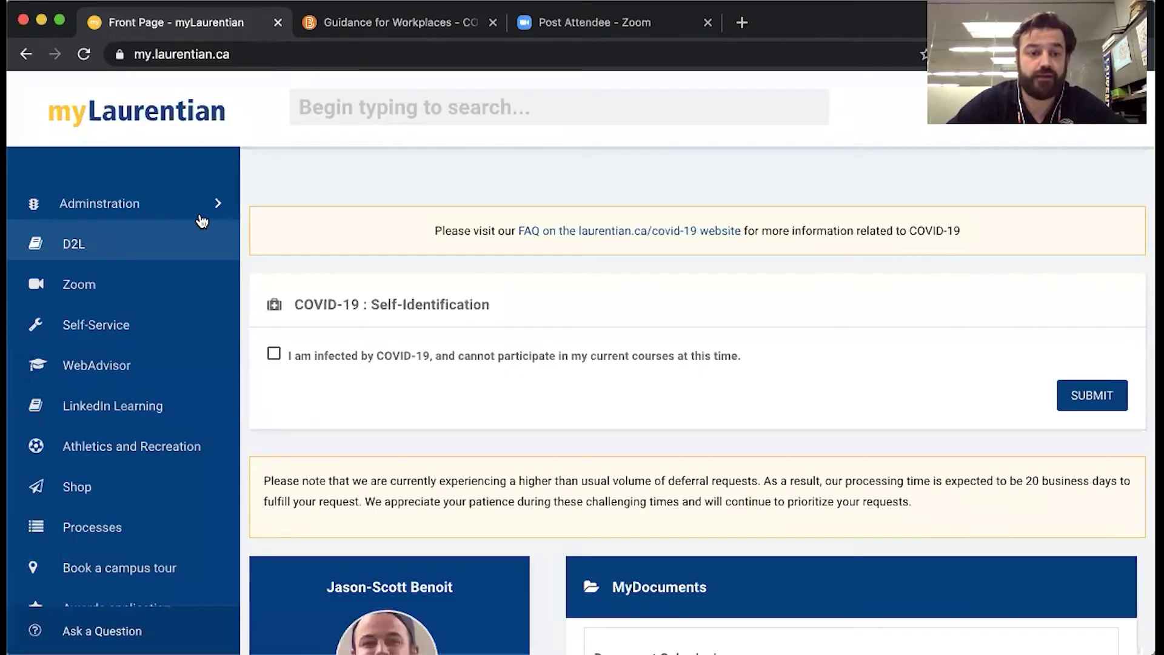
left_click(146, 484)
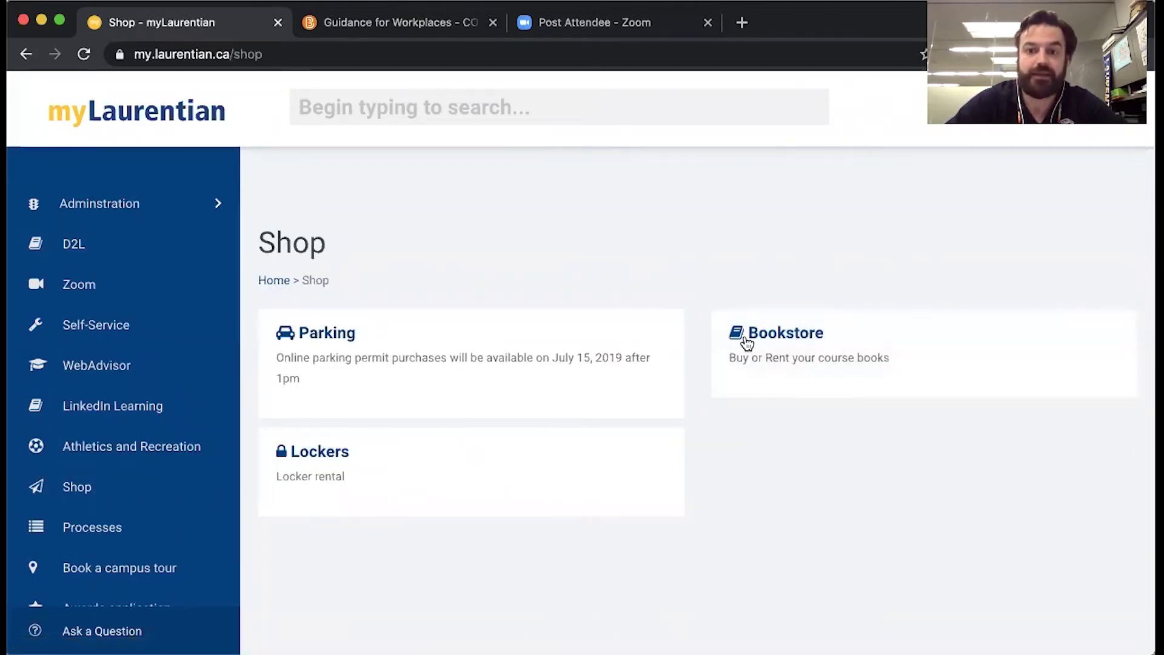
left_click(378, 30)
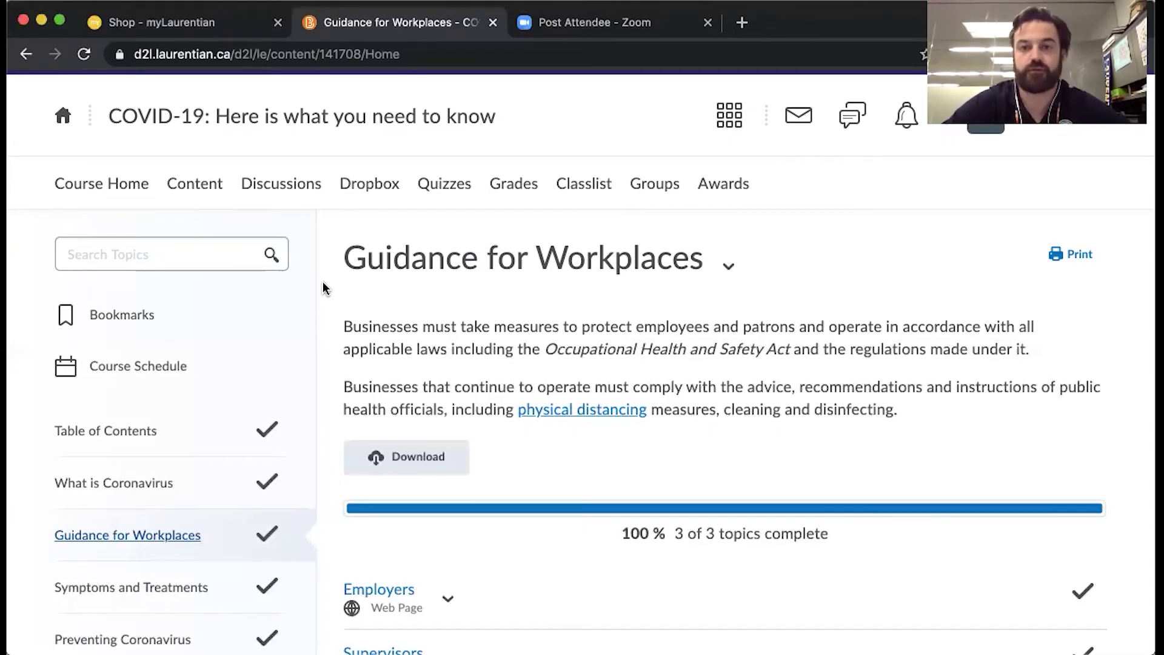
Visit the course's Discussions, Dropbox, Quizzes and Grades pages one after another.
left_click(305, 186)
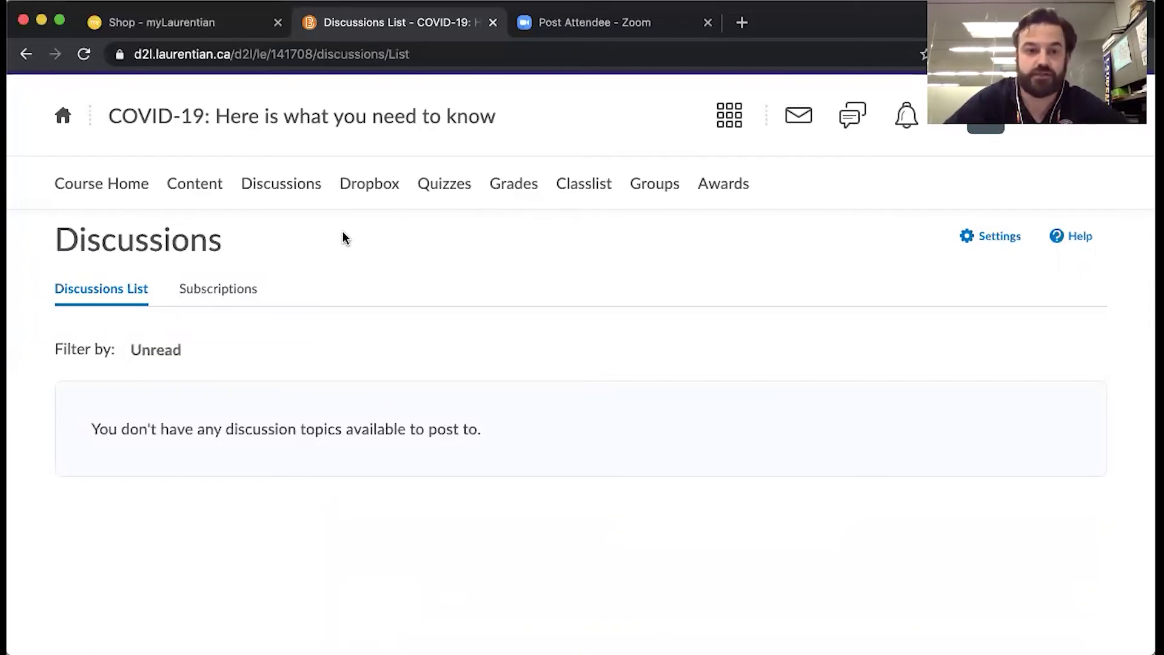
left_click(373, 193)
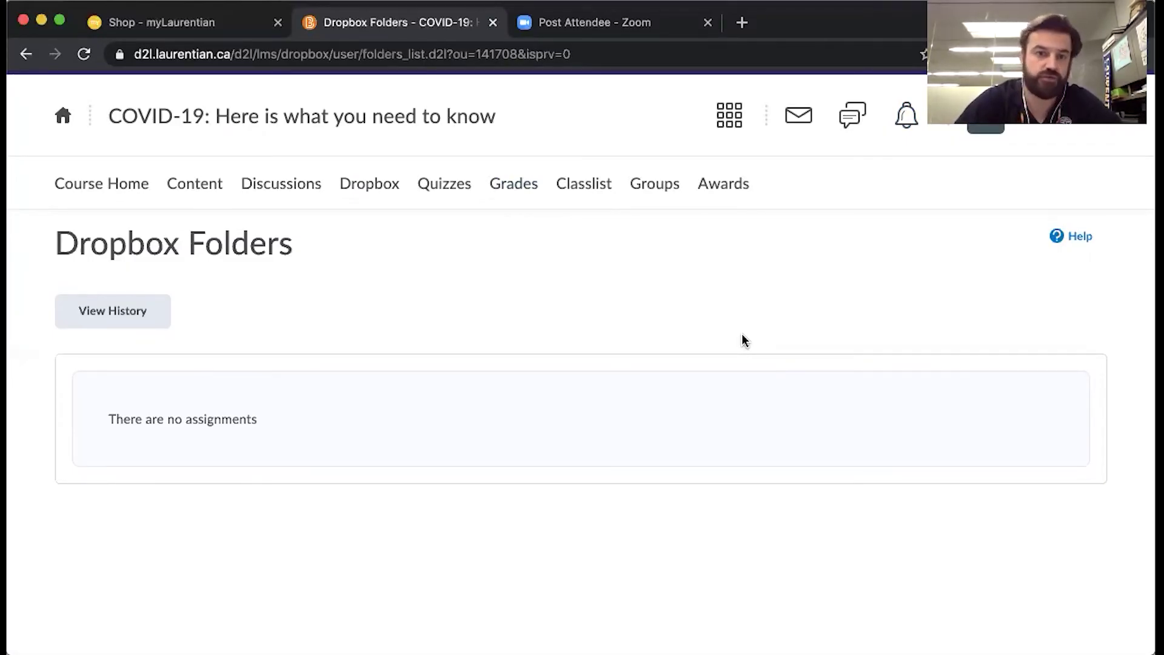
left_click(466, 195)
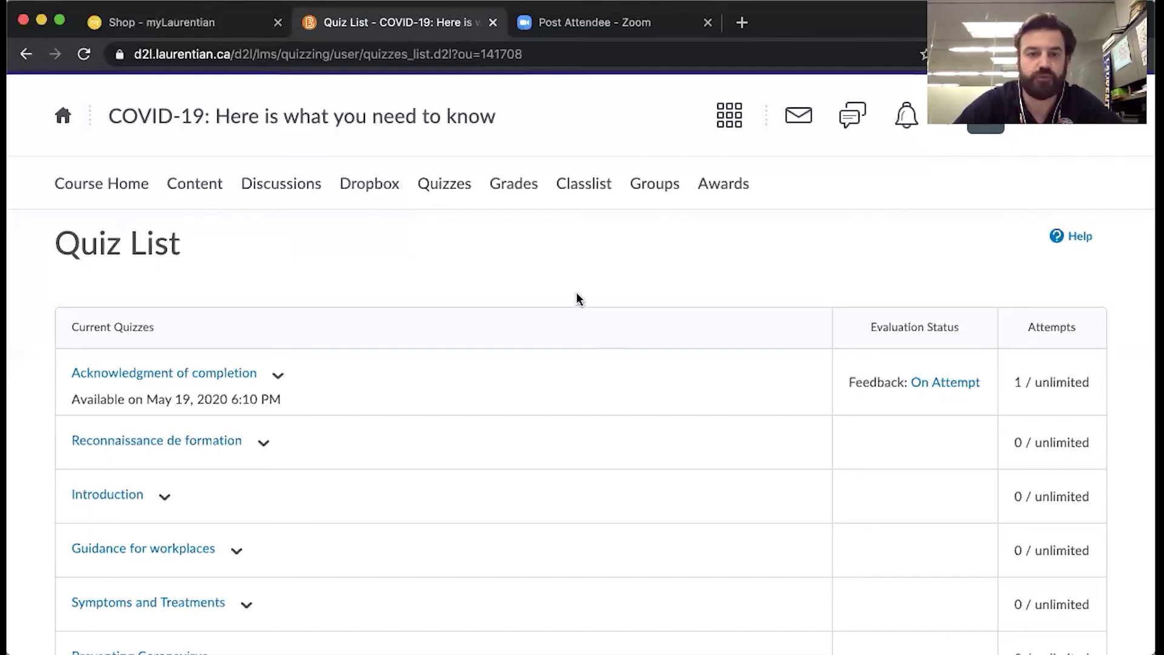
left_click(513, 184)
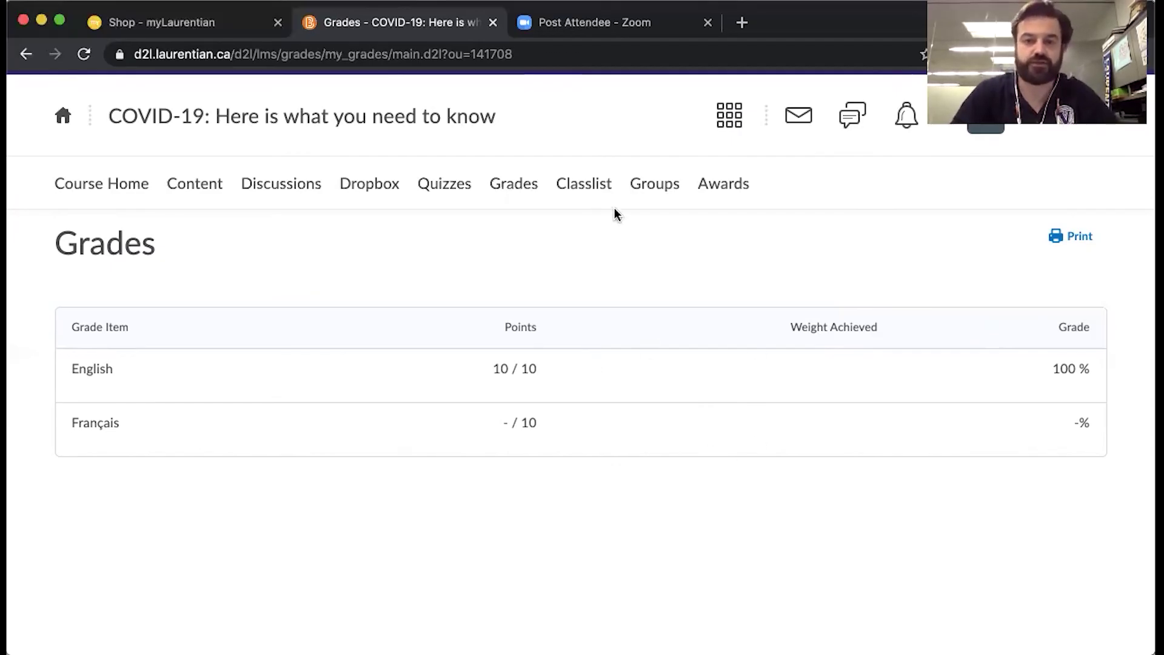
Open the course's Classlist and look over its role views, search options and list of participants.
left_click(584, 193)
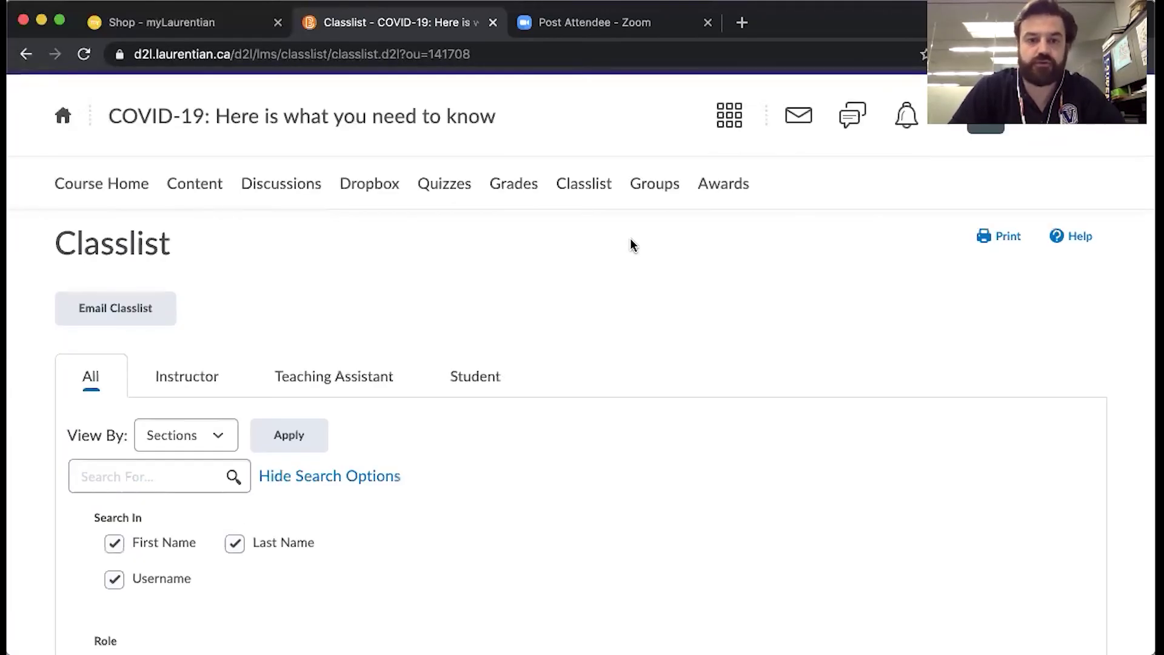
scroll(631, 239, "down", 1)
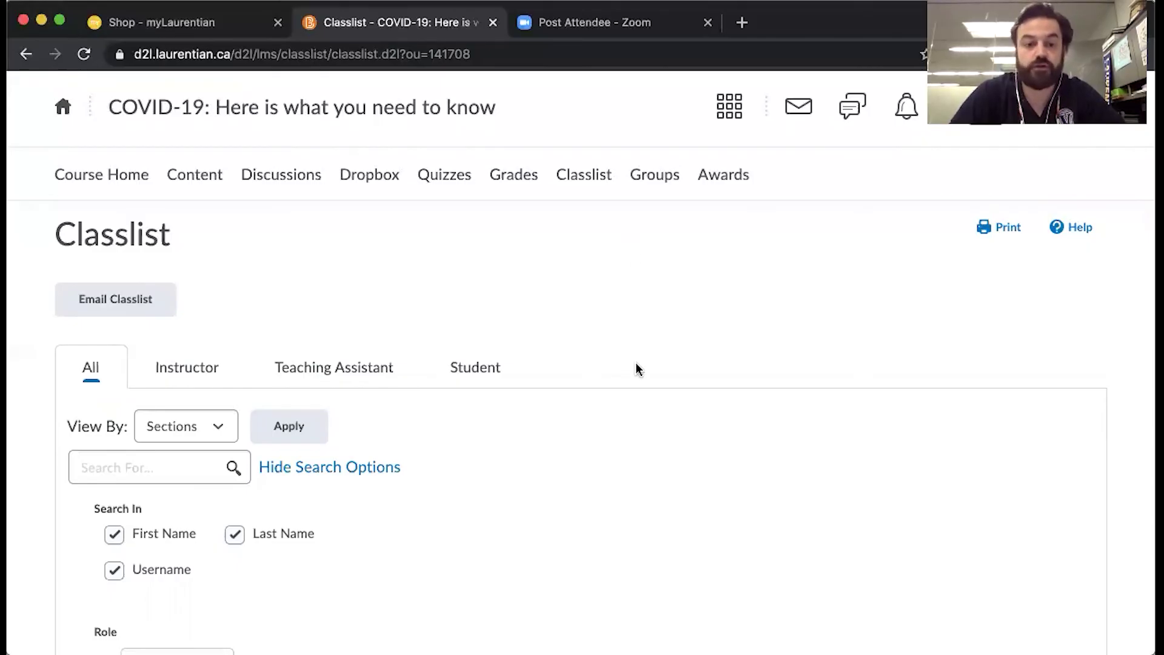
scroll(636, 367, "down", 3)
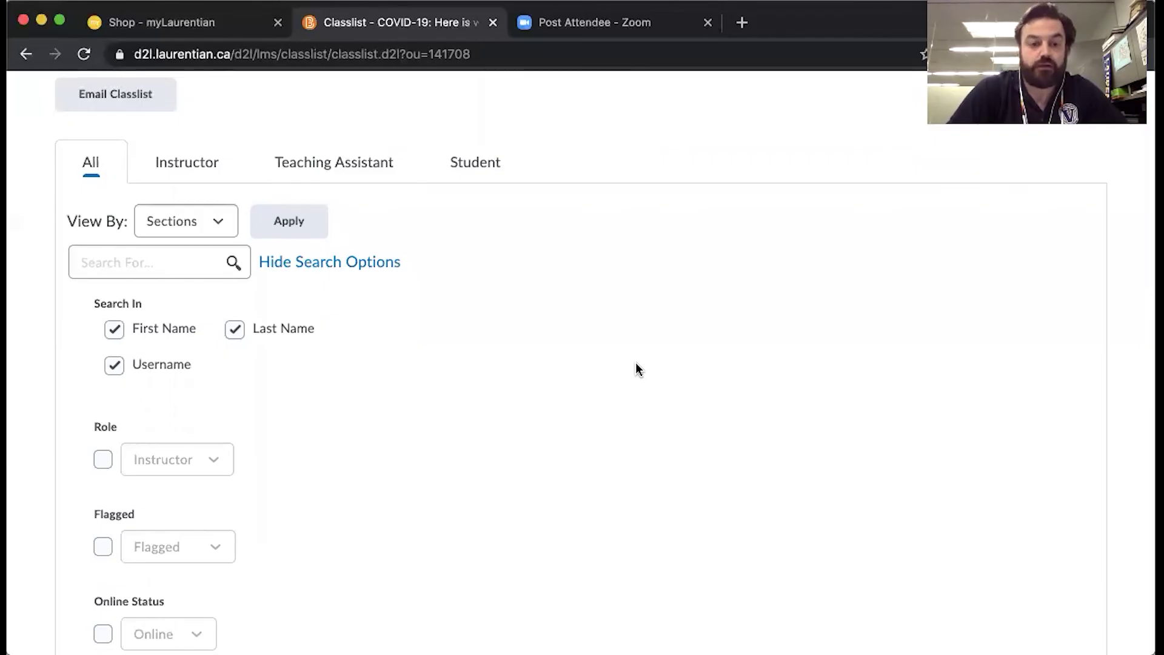
scroll(606, 352, "up", 1)
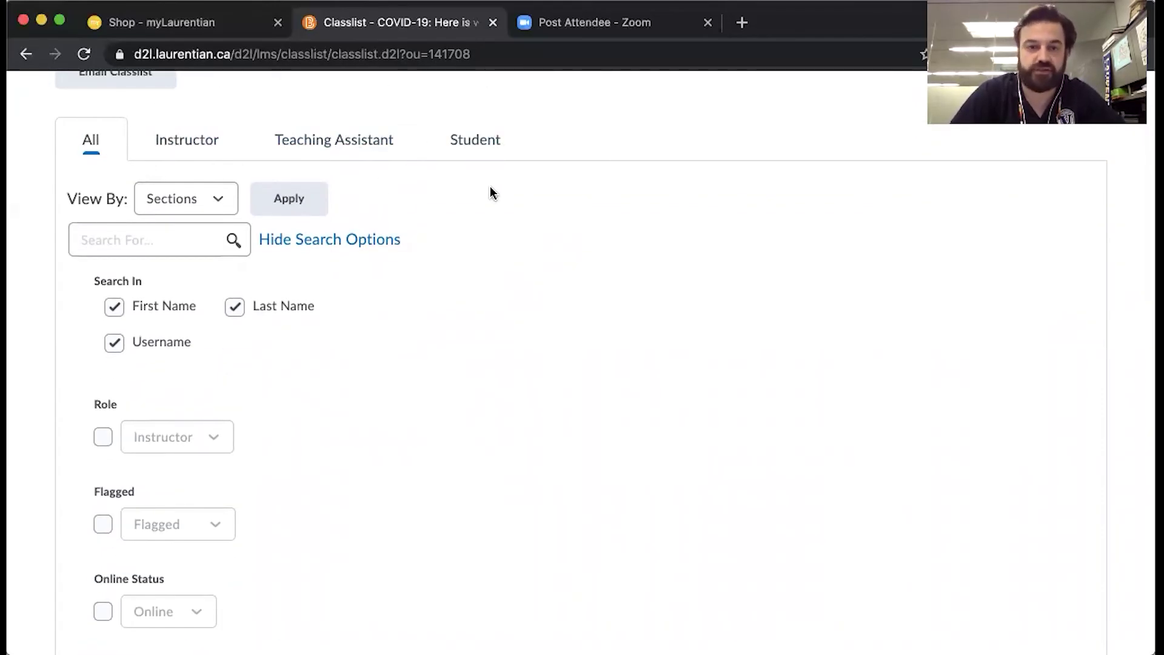
scroll(558, 423, "down", 5)
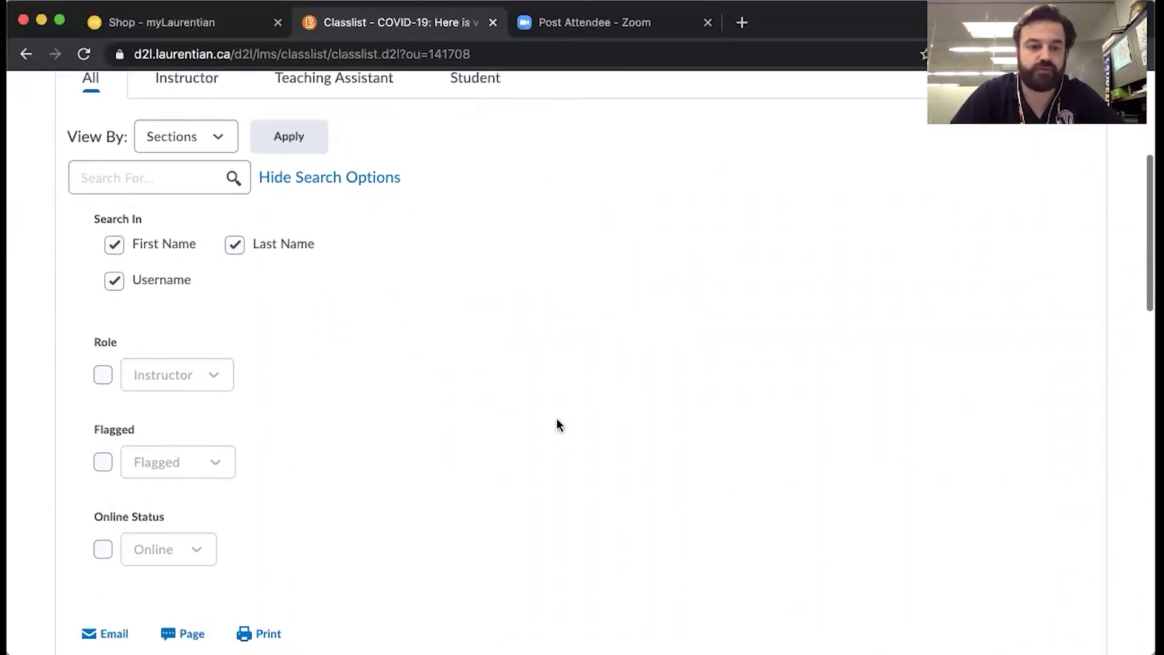
scroll(557, 419, "up", 1)
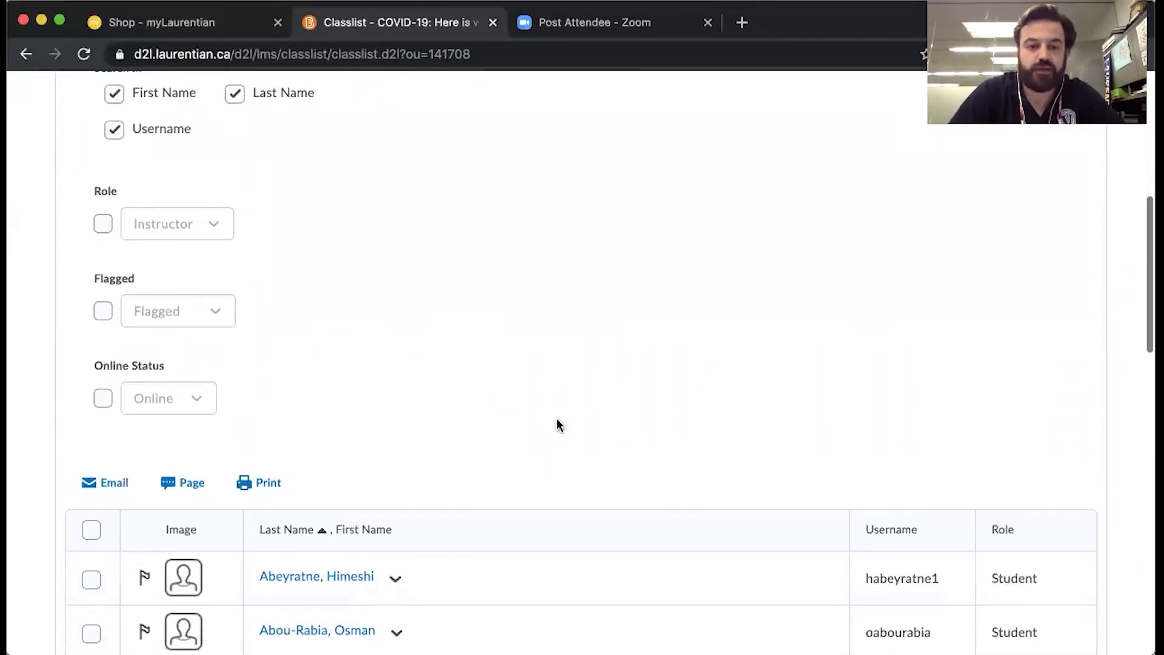
scroll(557, 418, "down", 1)
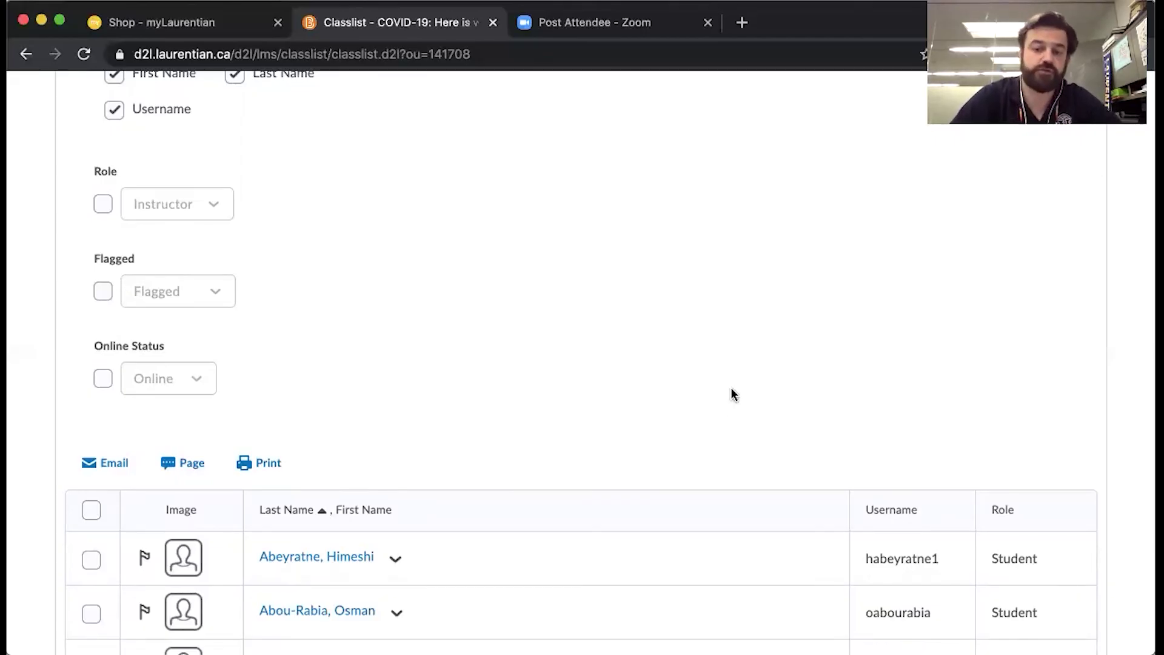
scroll(732, 394, "up", 8)
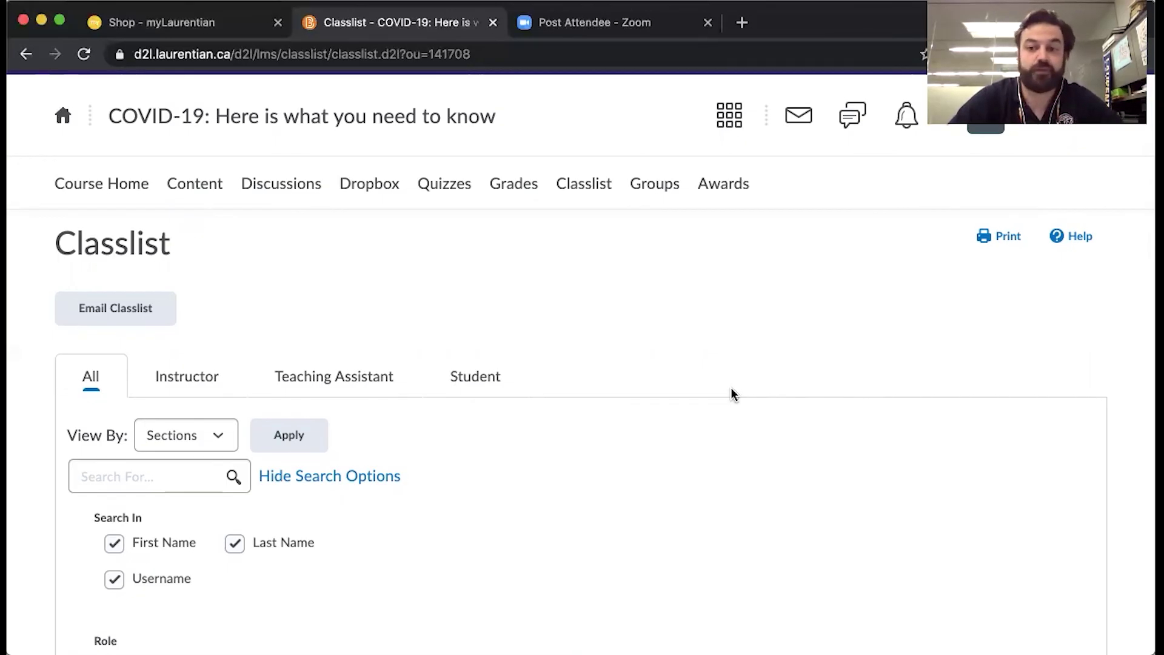
View the course's Groups page, then open Awards and look over the earned badges.
left_click(659, 186)
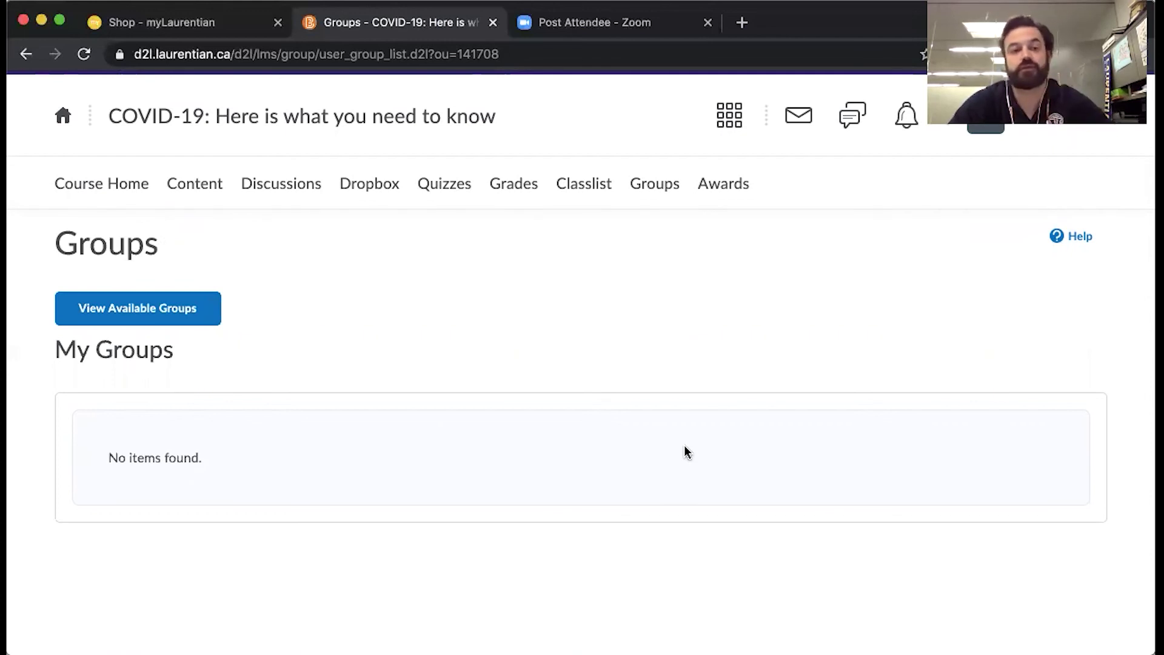
left_click(736, 195)
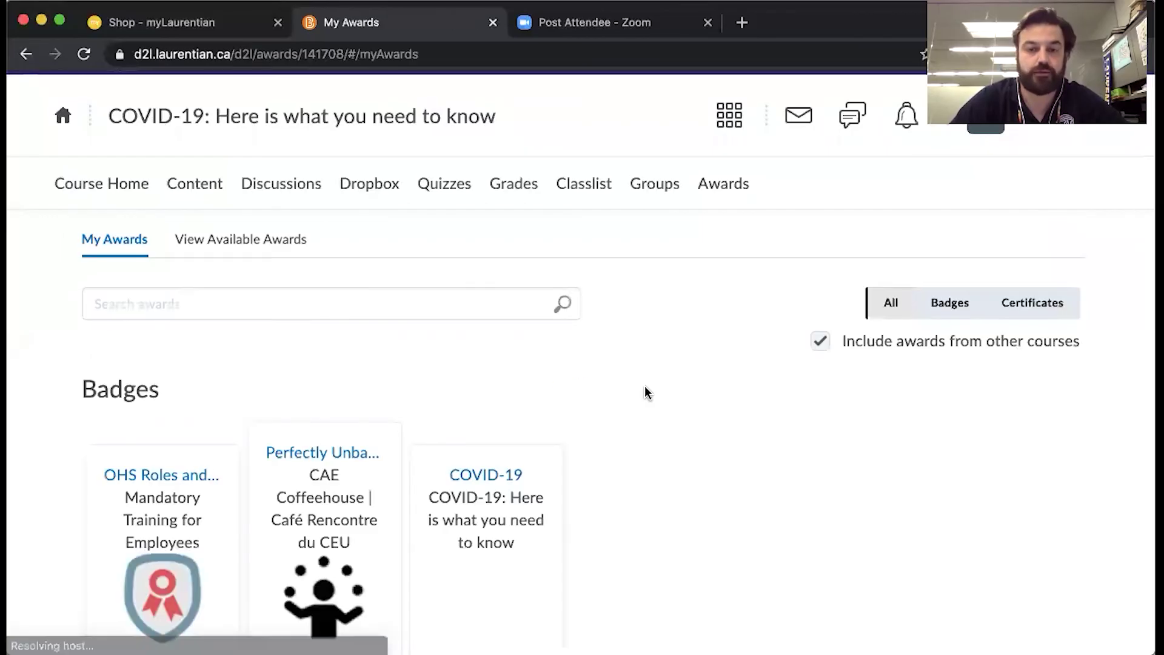
scroll(664, 398, "down", 3)
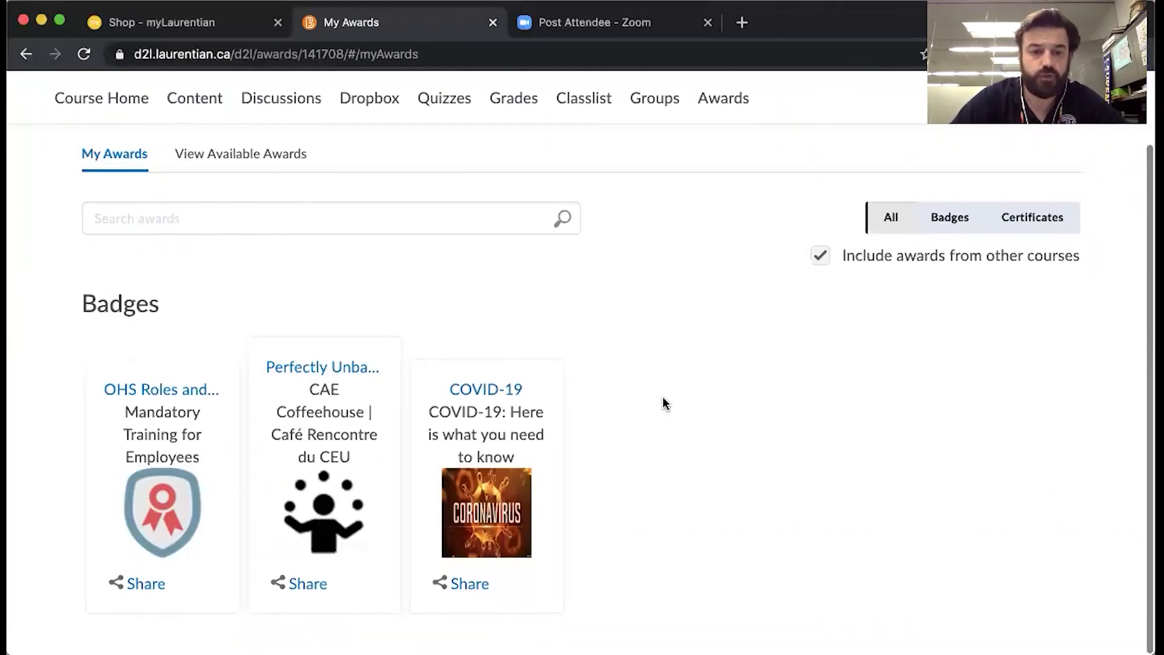
scroll(665, 404, "up", 3)
scroll(665, 404, "down", 3)
scroll(665, 404, "up", 3)
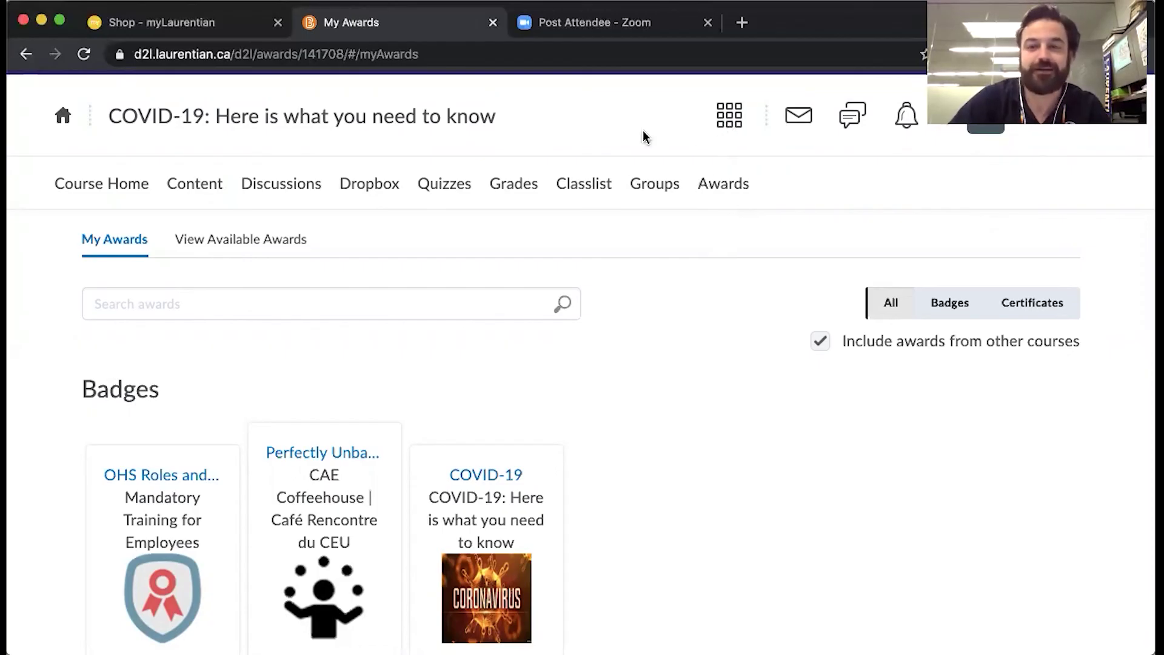
Check the list of pinned courses in the course selector and close it again.
left_click(721, 122)
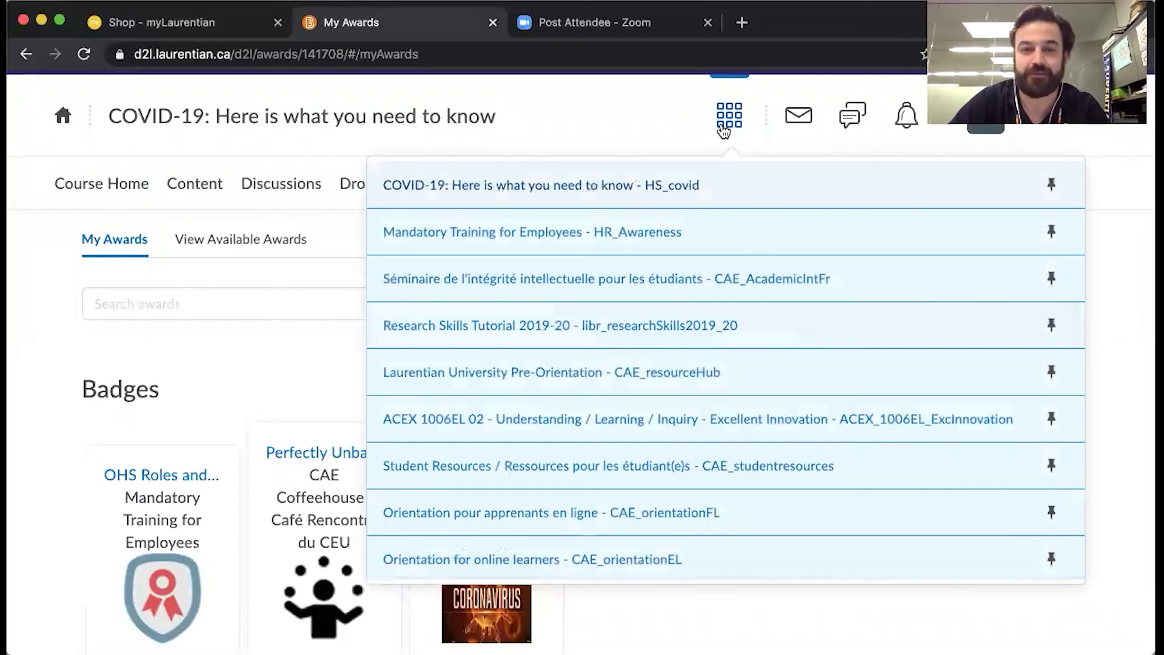
left_click(638, 135)
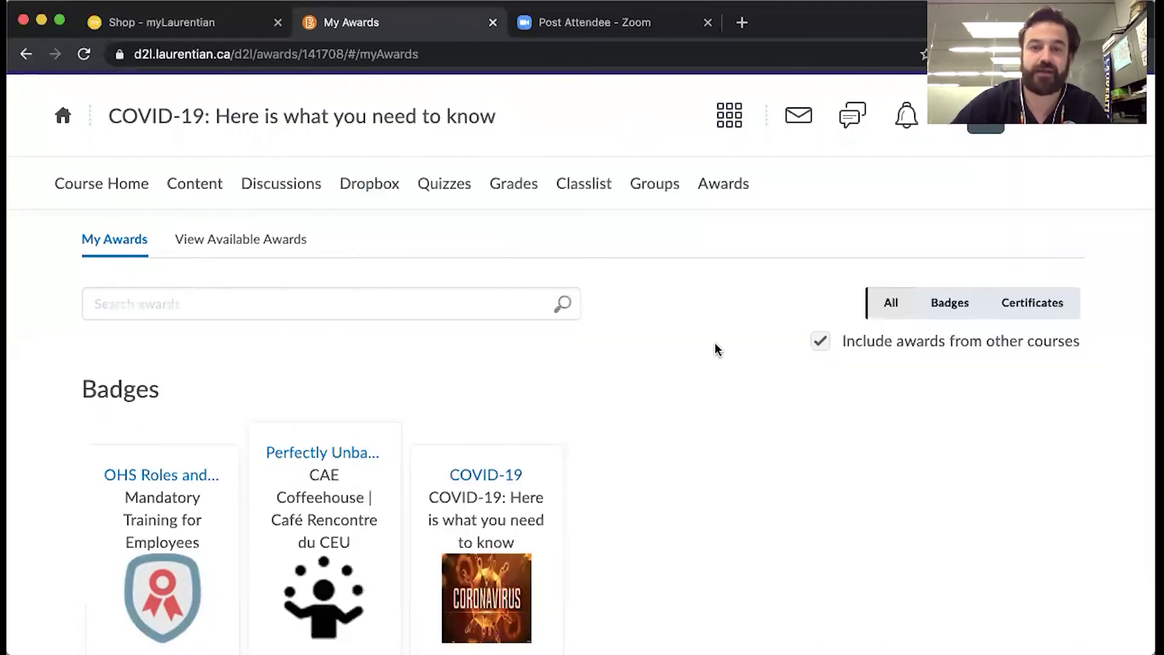
left_click(724, 129)
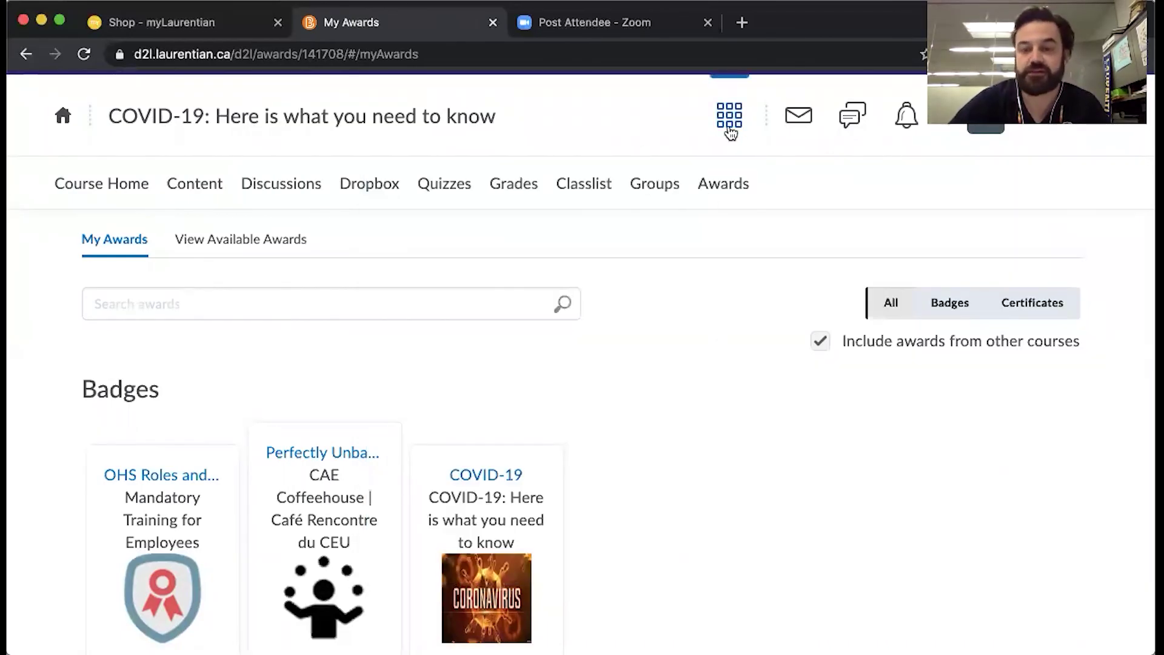
left_click(679, 128)
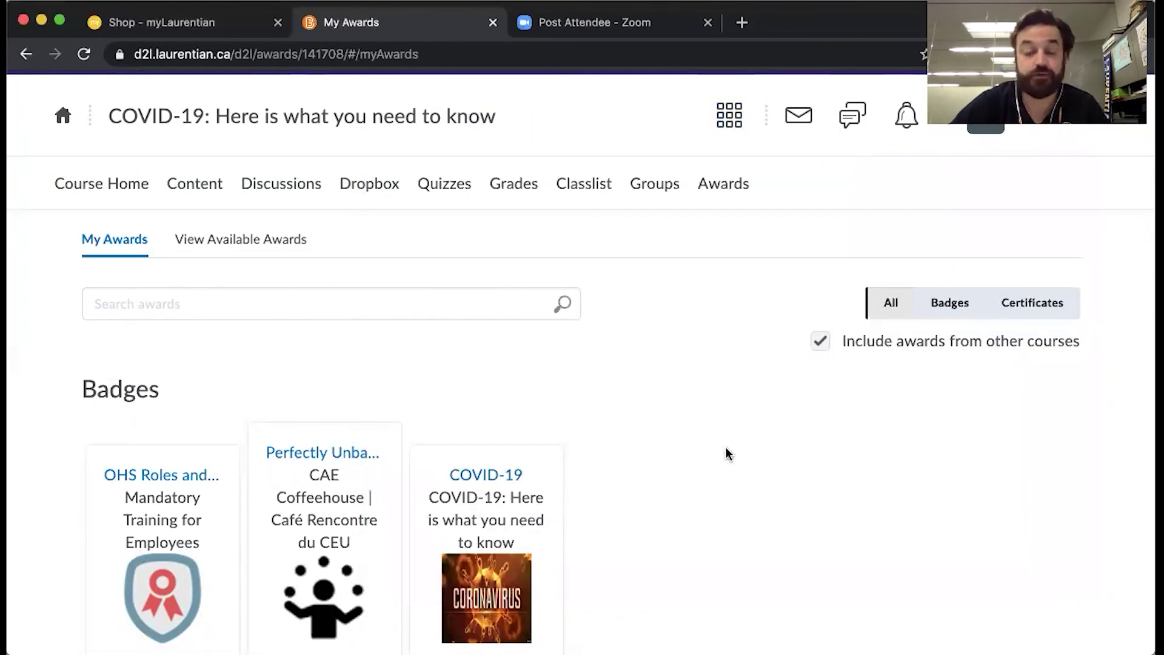
Return to the D2L homepage and look over its My Courses and News sections.
left_click(62, 116)
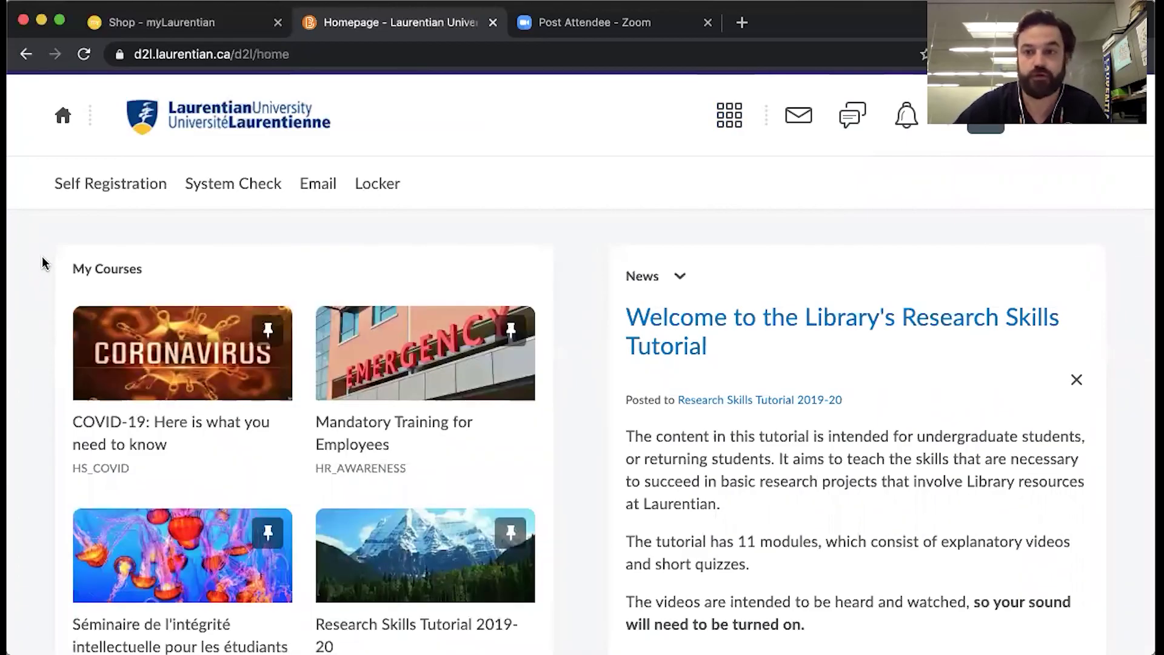
mouse_move(251, 346)
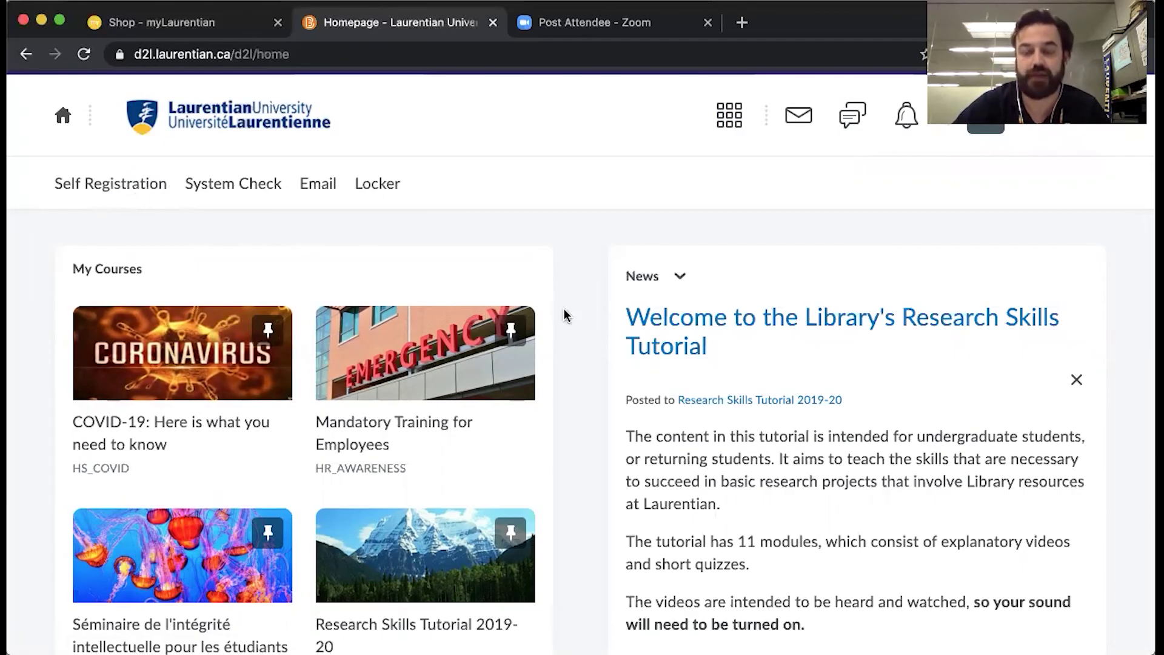
scroll(564, 315, "down", 3)
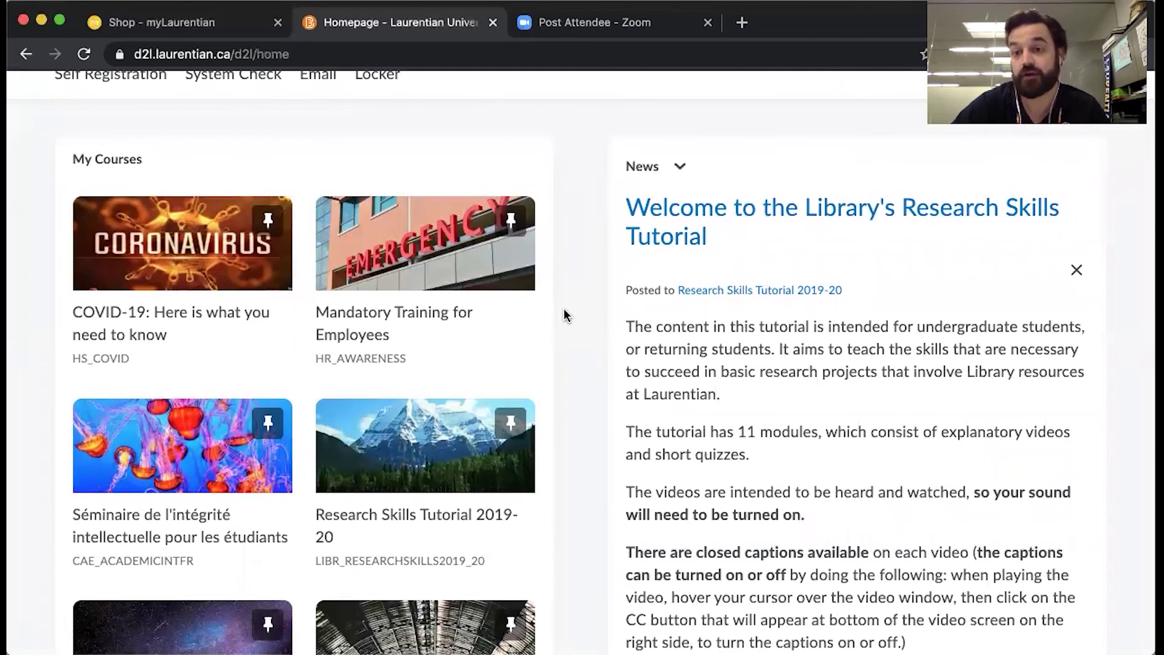
scroll(564, 315, "down", 7)
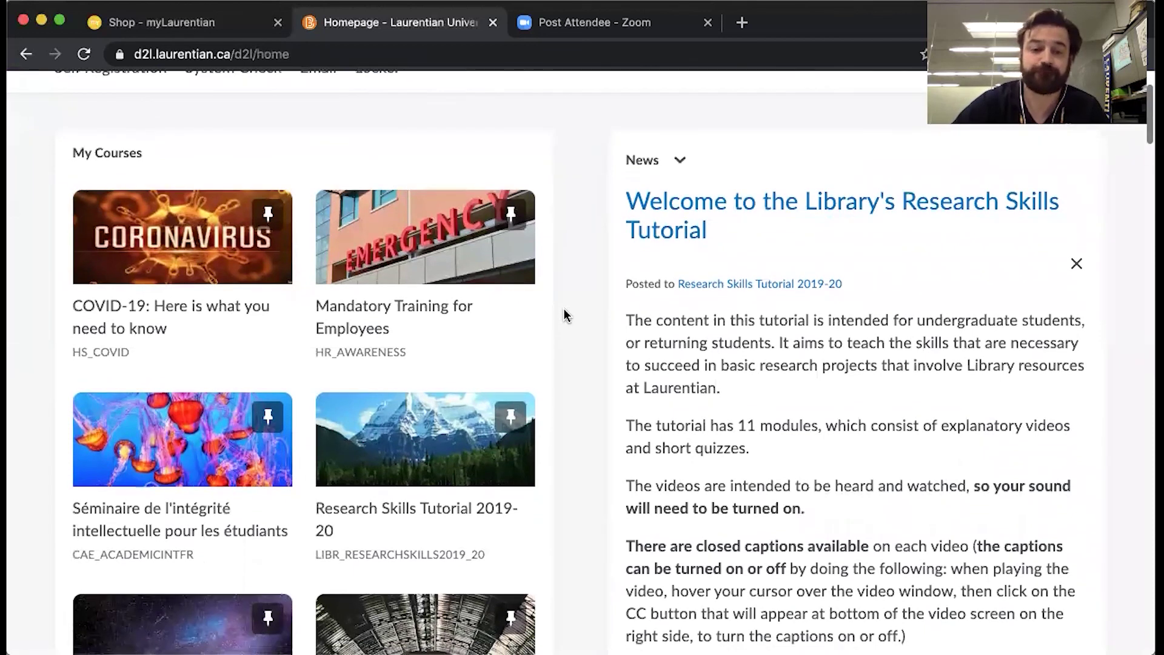
scroll(564, 316, "up", 8)
scroll(564, 315, "up", 2)
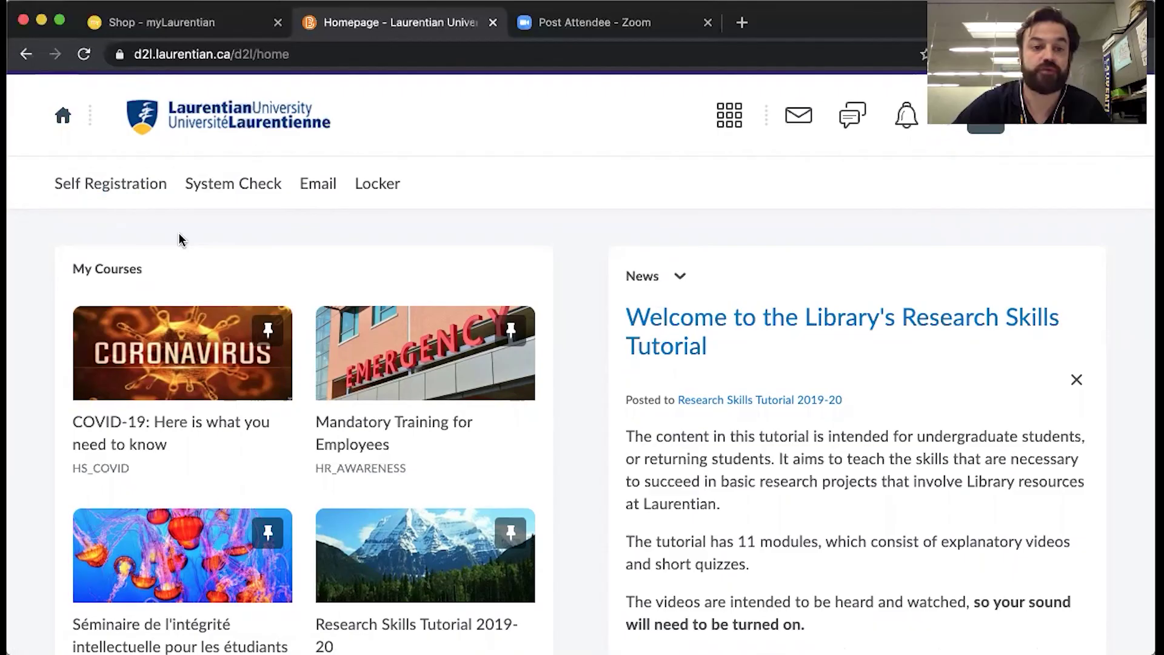
View the personal Locker and the email composition page, then go back to the D2L homepage.
left_click(375, 193)
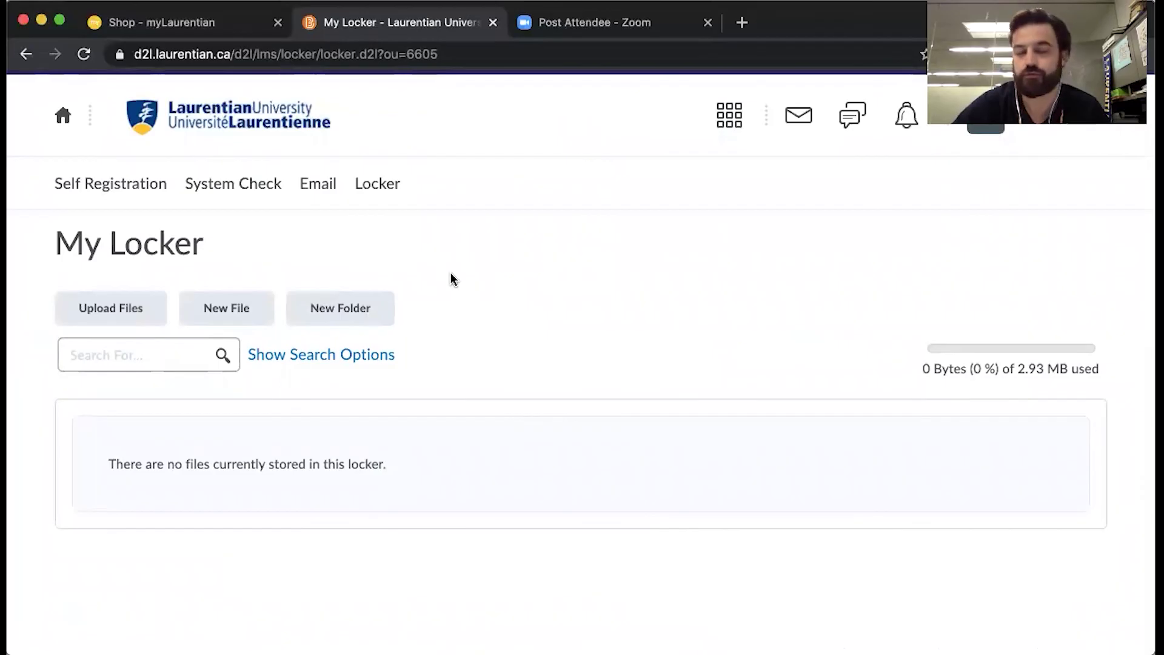
left_click(319, 187)
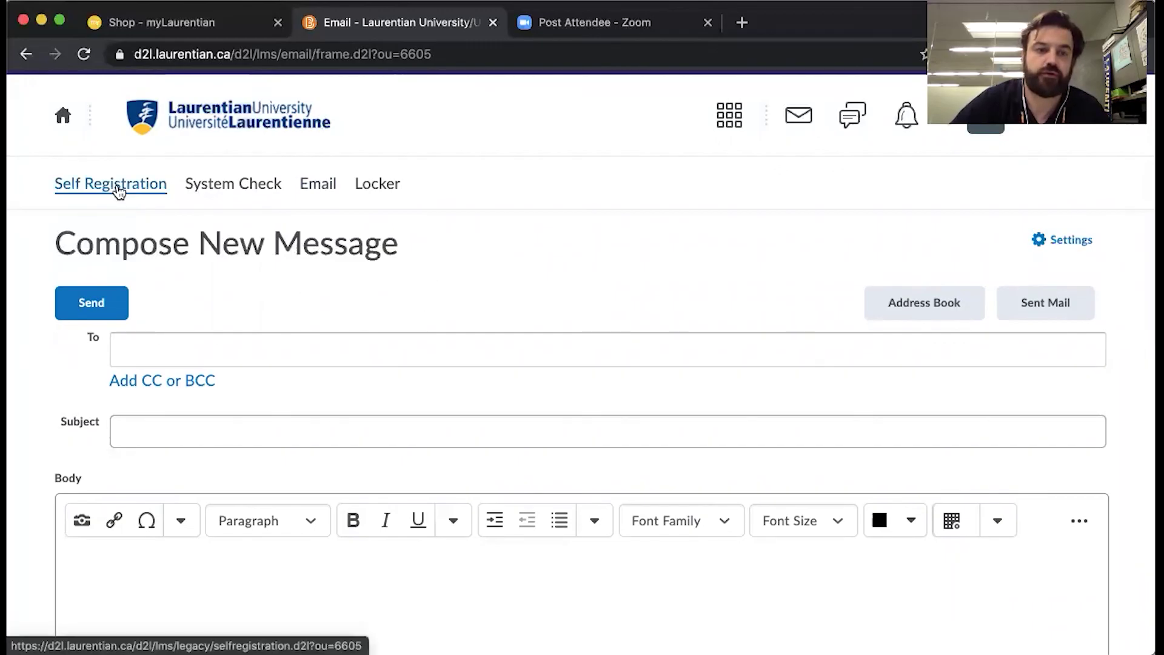
left_click(62, 116)
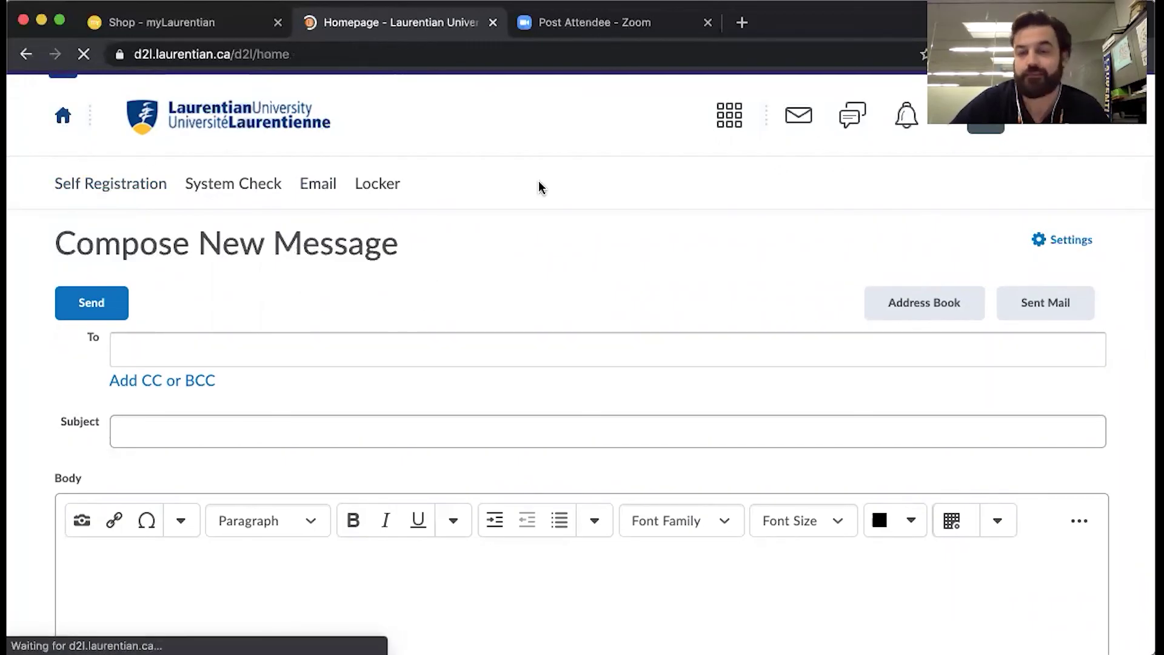